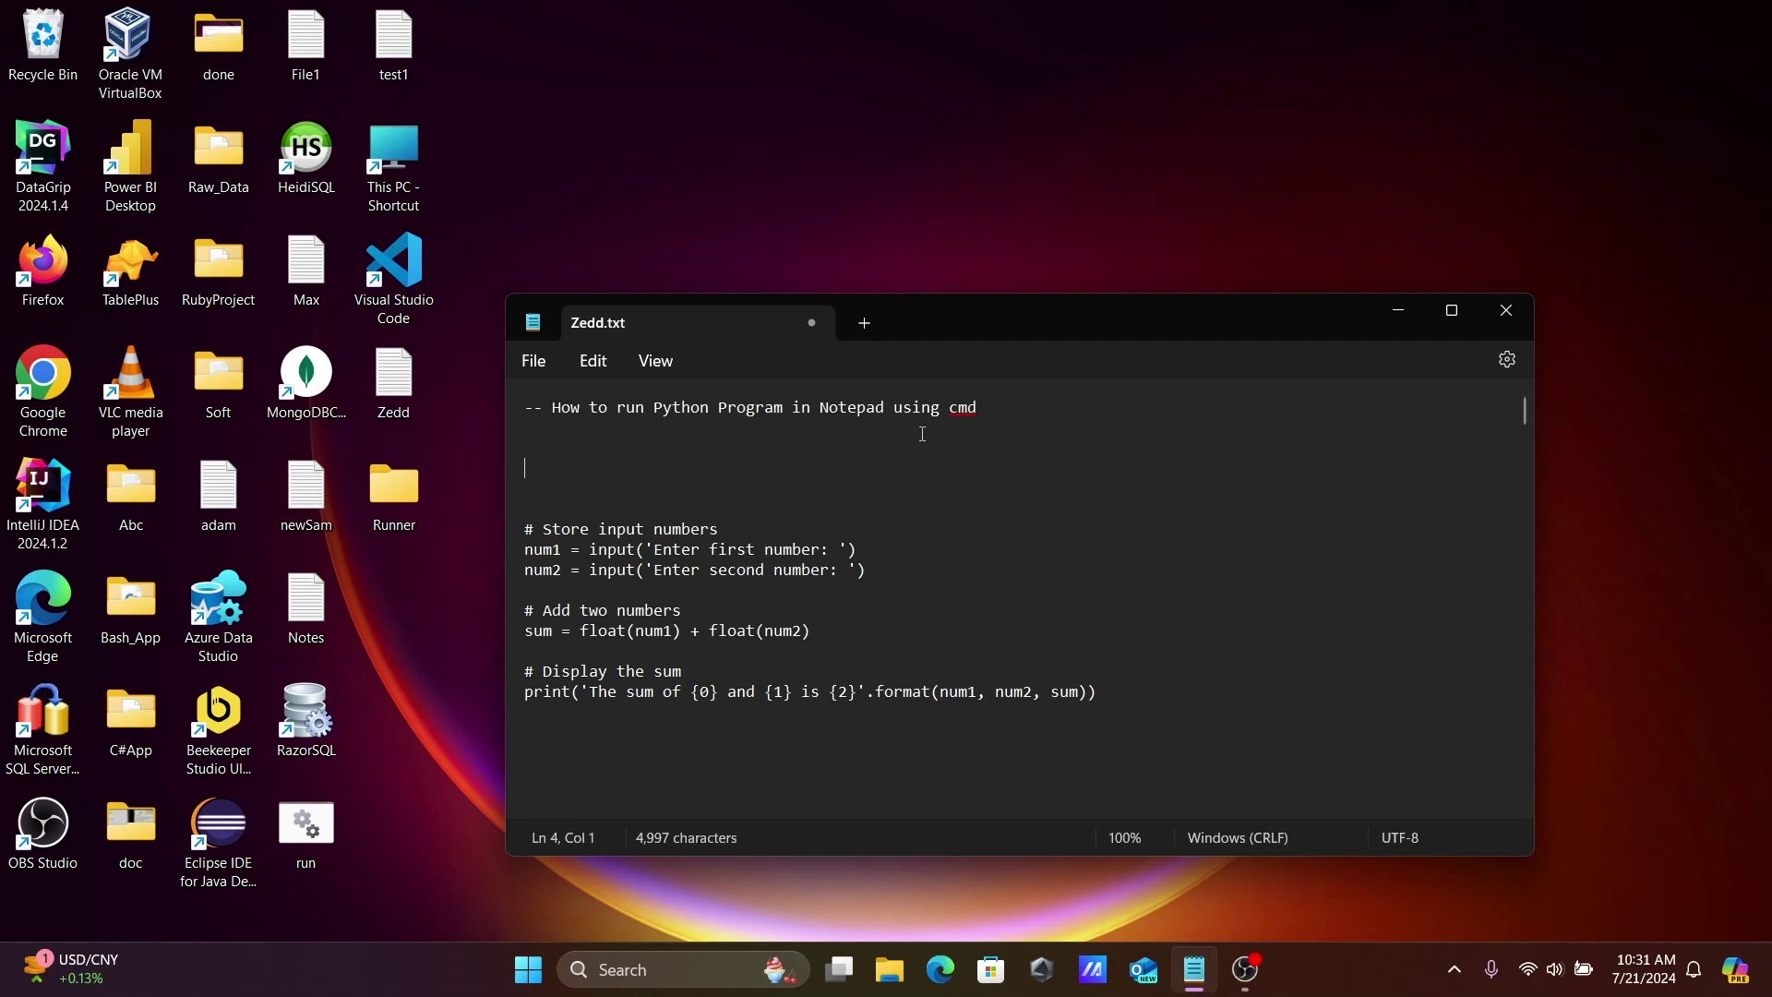
Step: Open a new blank Notepad tab for the print("Hello World") line
left_click(870, 324)
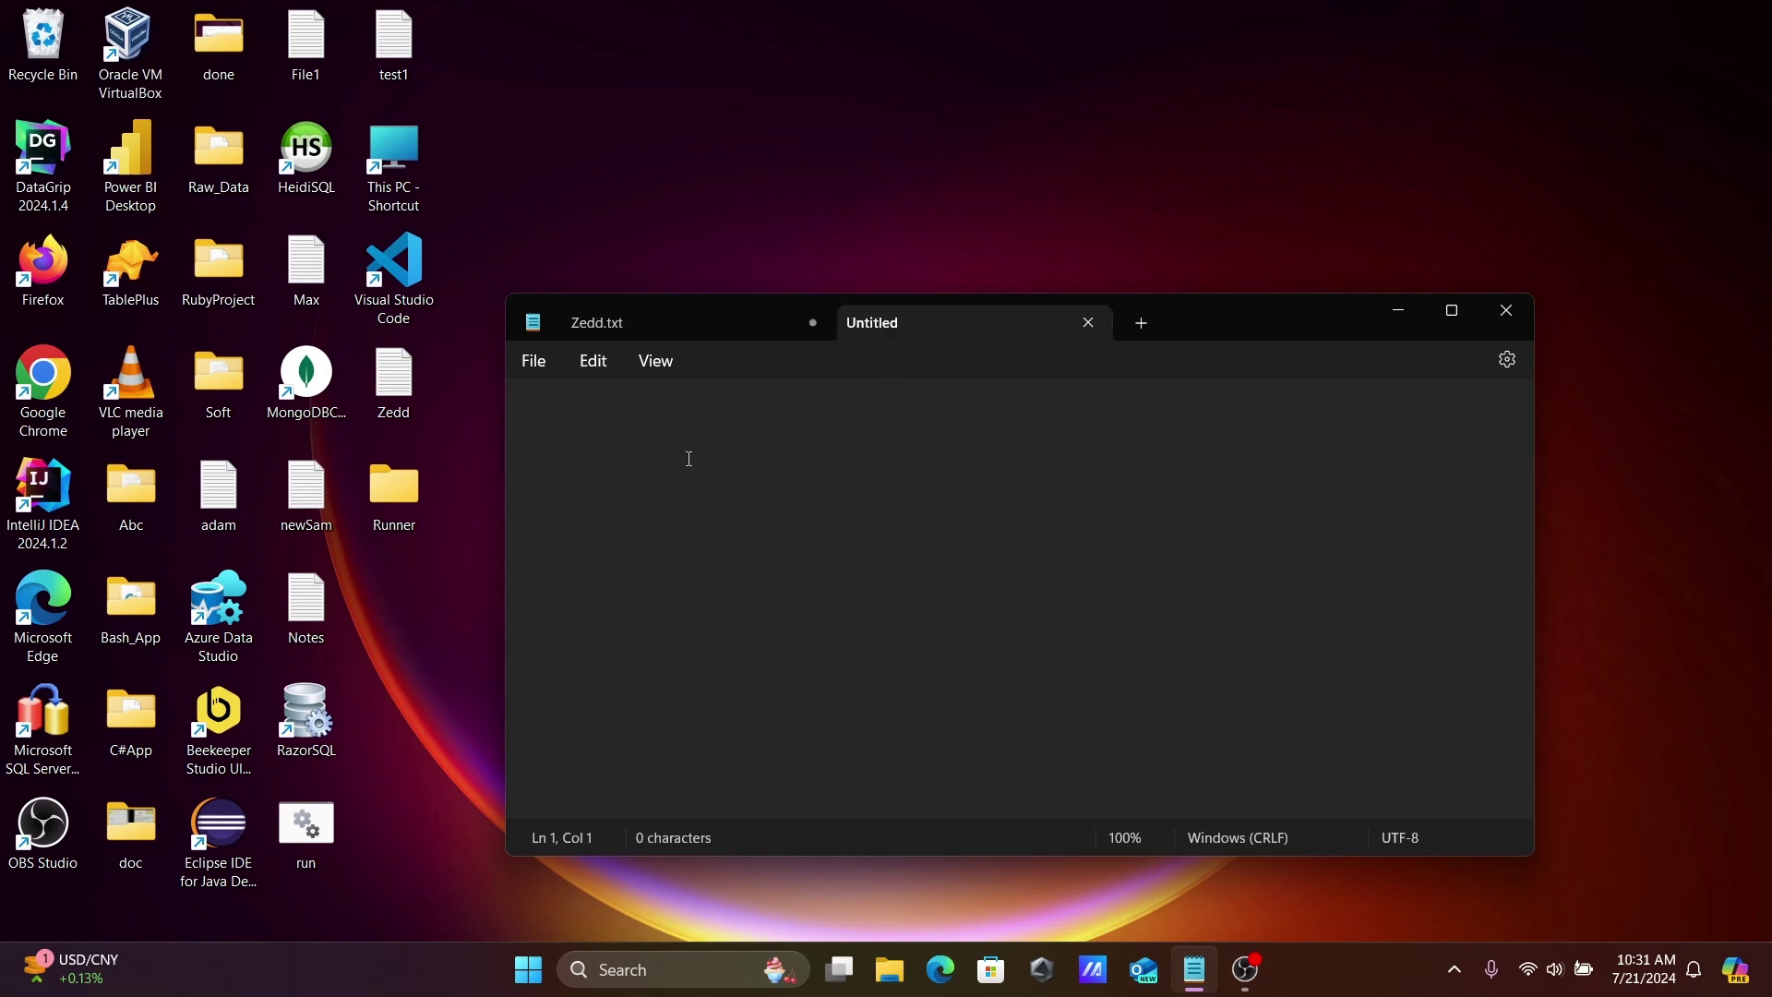
type("print")
type("(\"")
type("Hel")
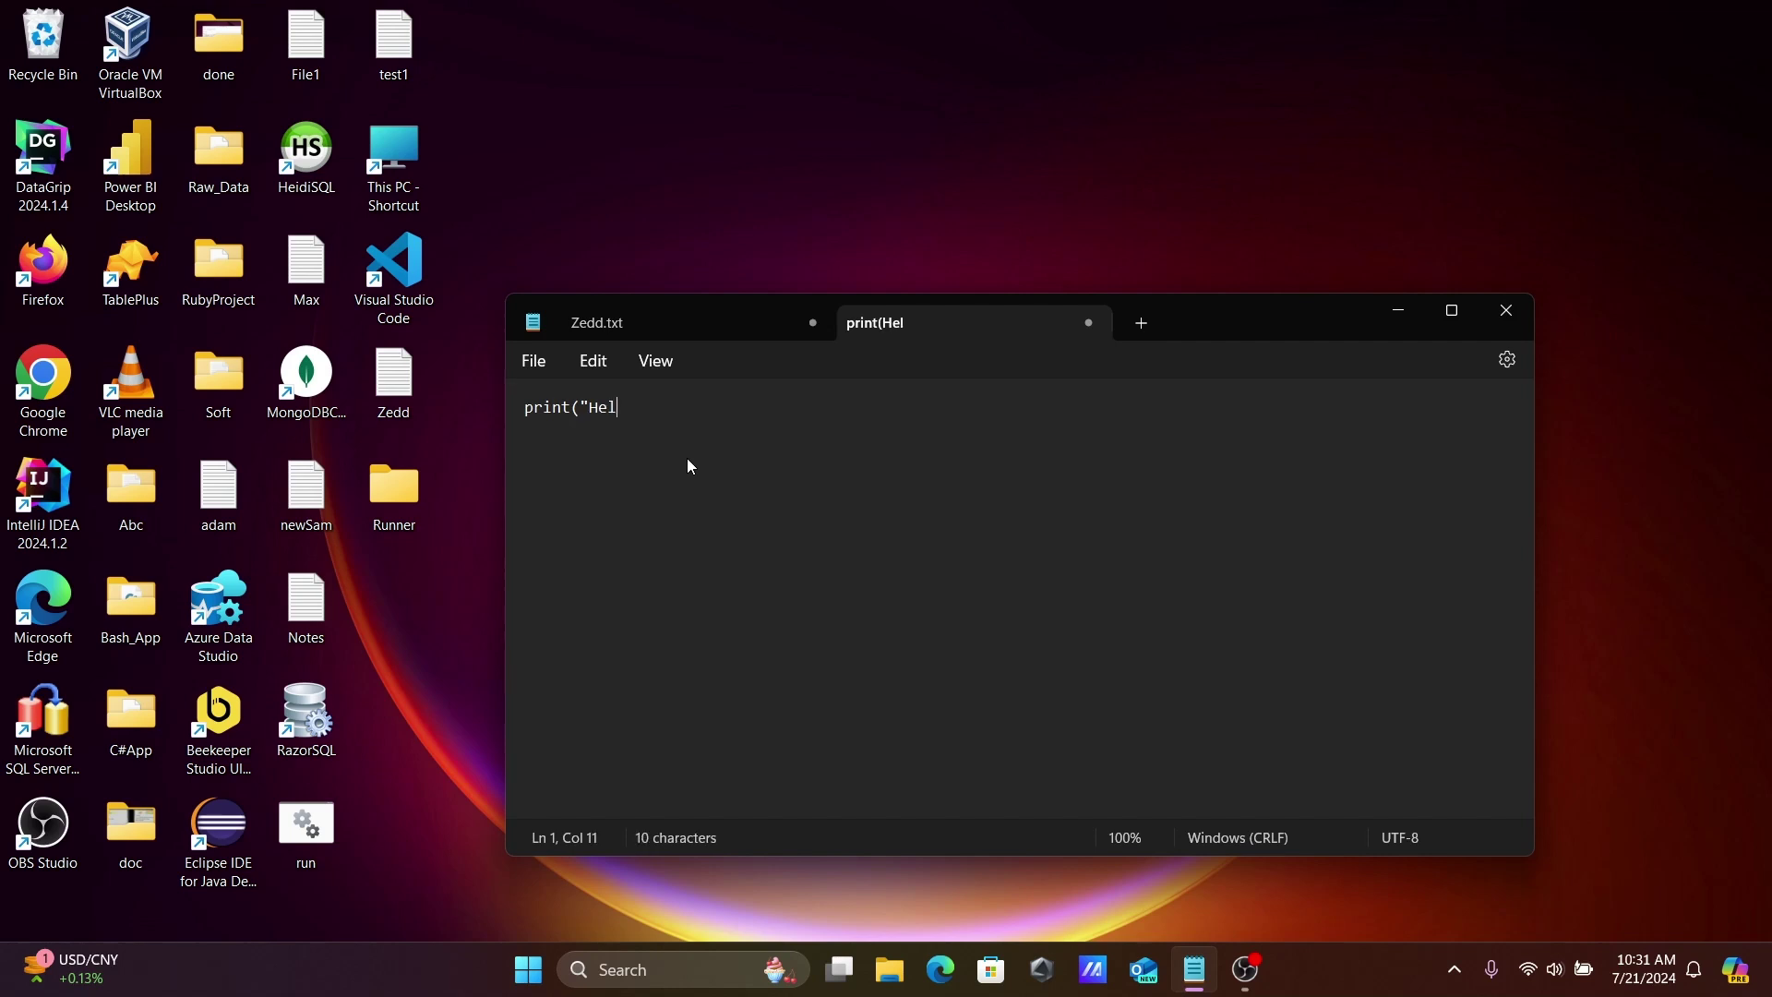
type("lo Wo")
type("rld\"")
type(")")
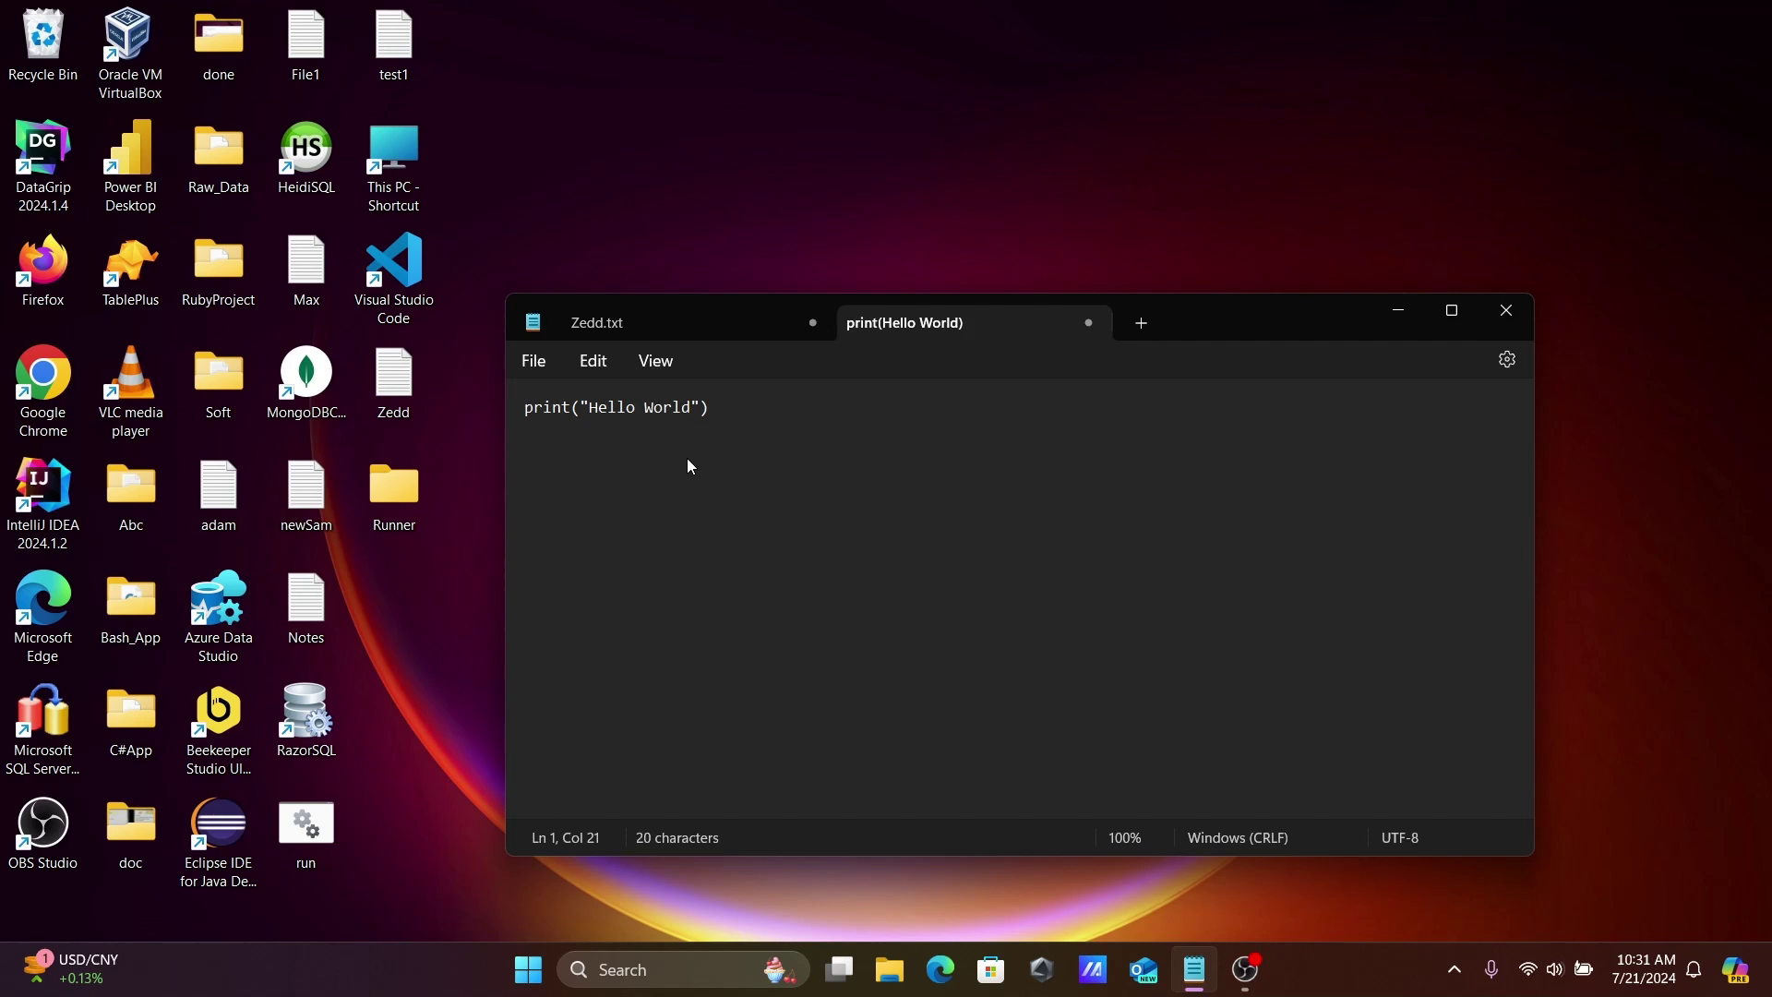
Step: Save the print("Hello World") script as Hello.py in the Desktop Runner folder
key("ctrl+s")
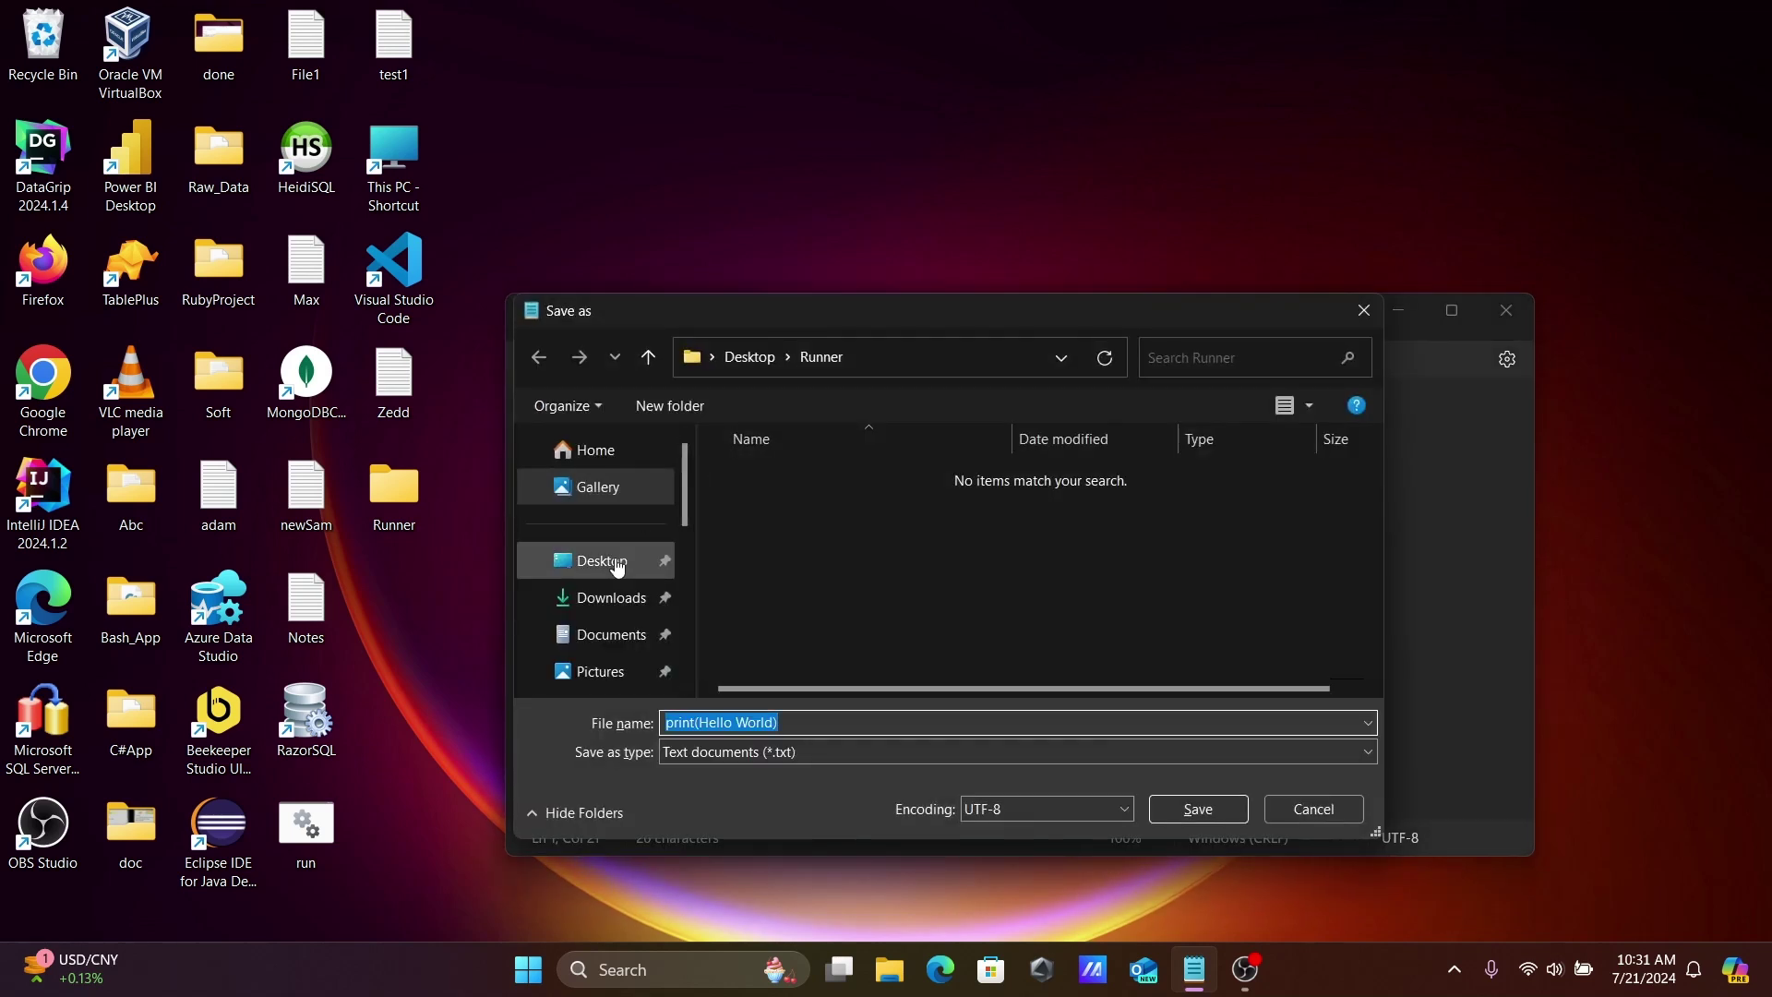
left_click(602, 560)
left_click_drag(856, 304, 939, 282)
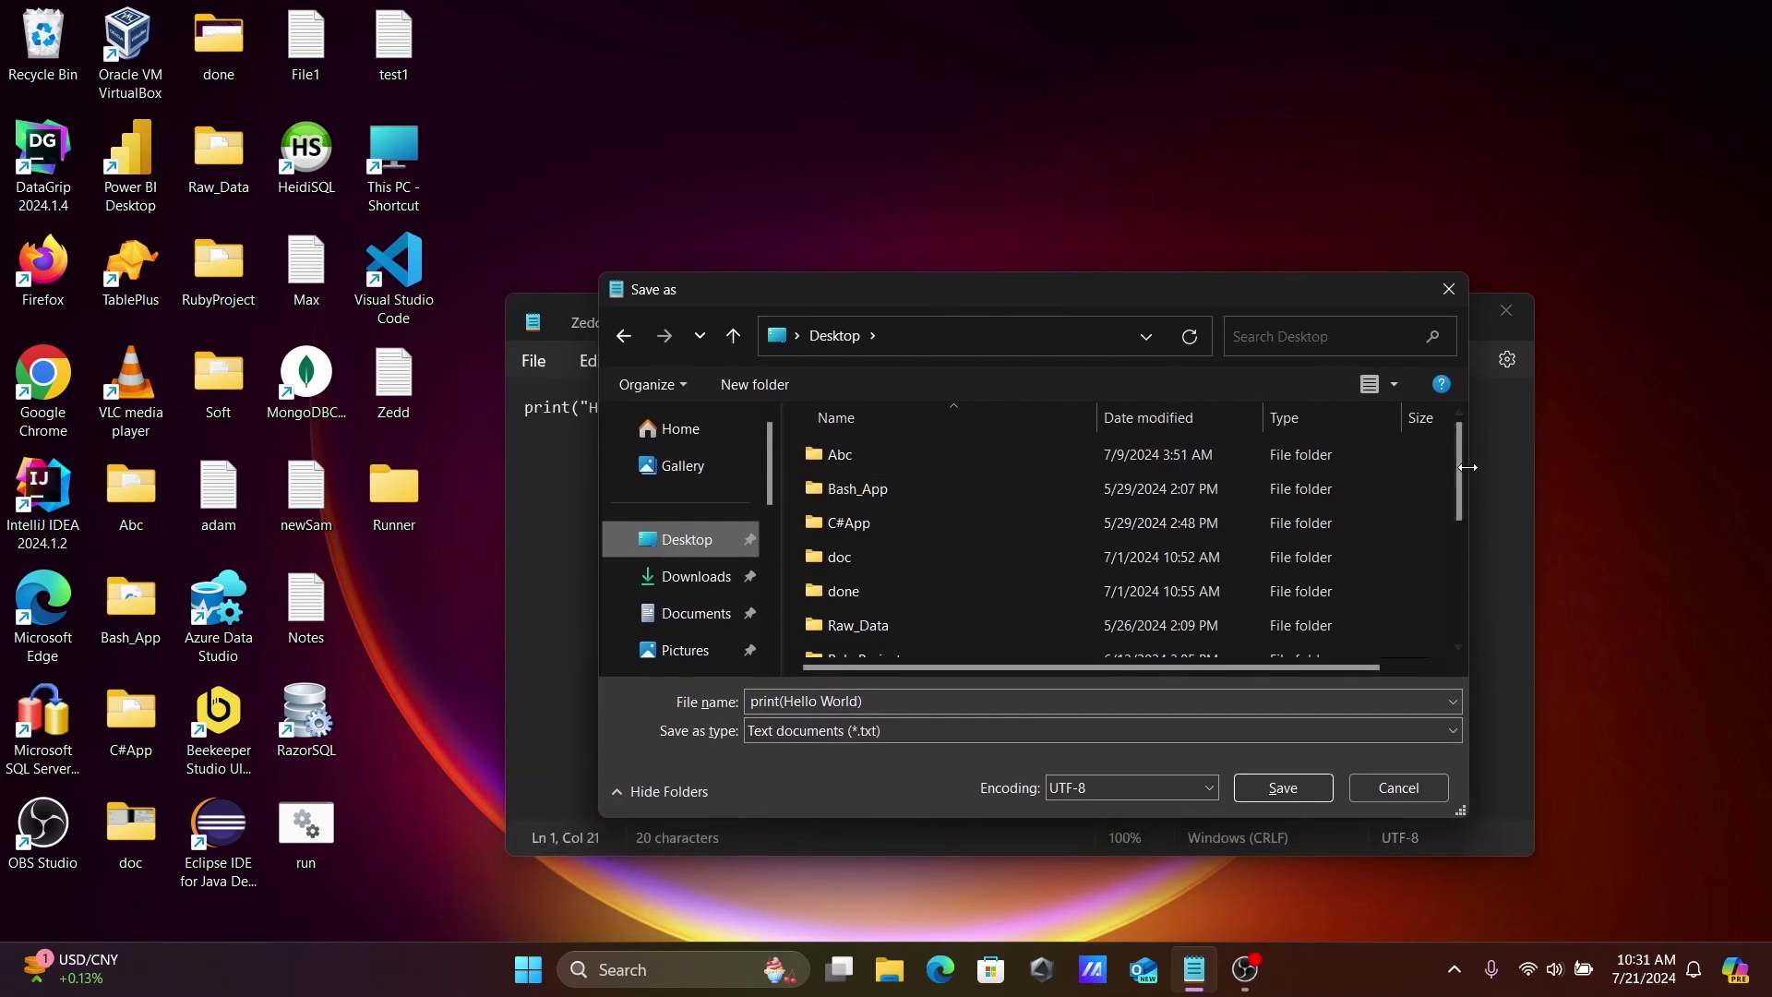
left_click_drag(1459, 451, 1460, 504)
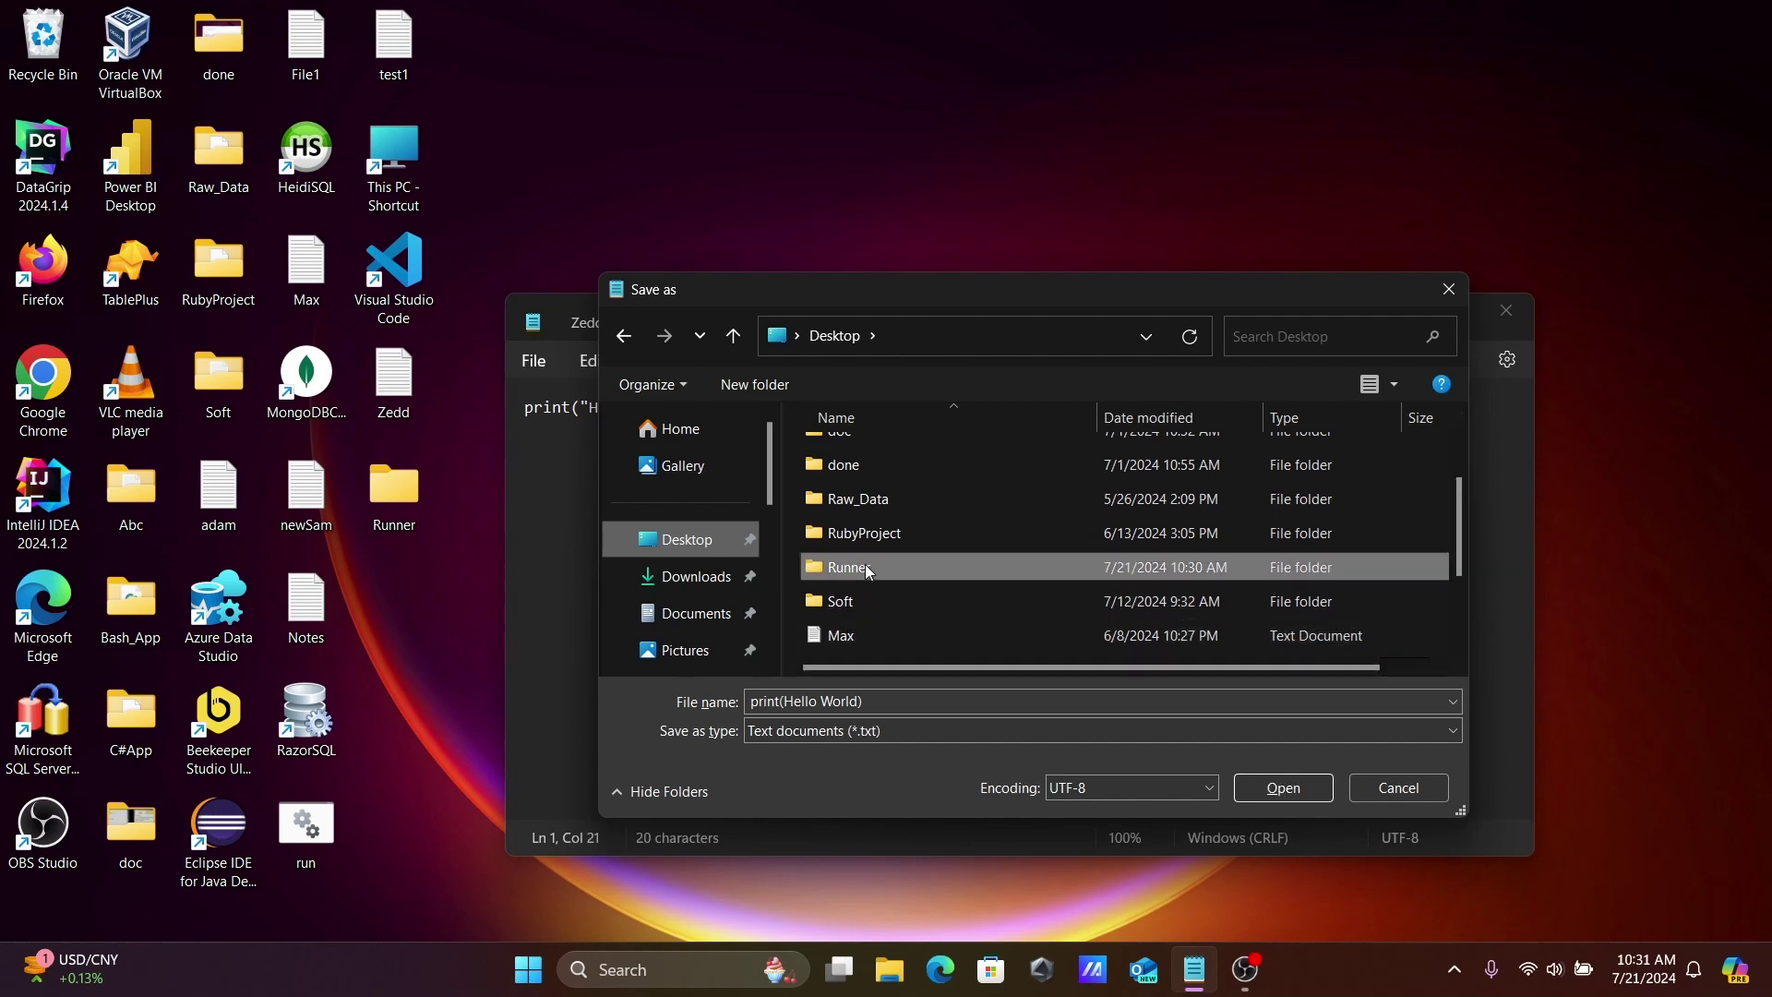
double_click(865, 568)
left_click(884, 700)
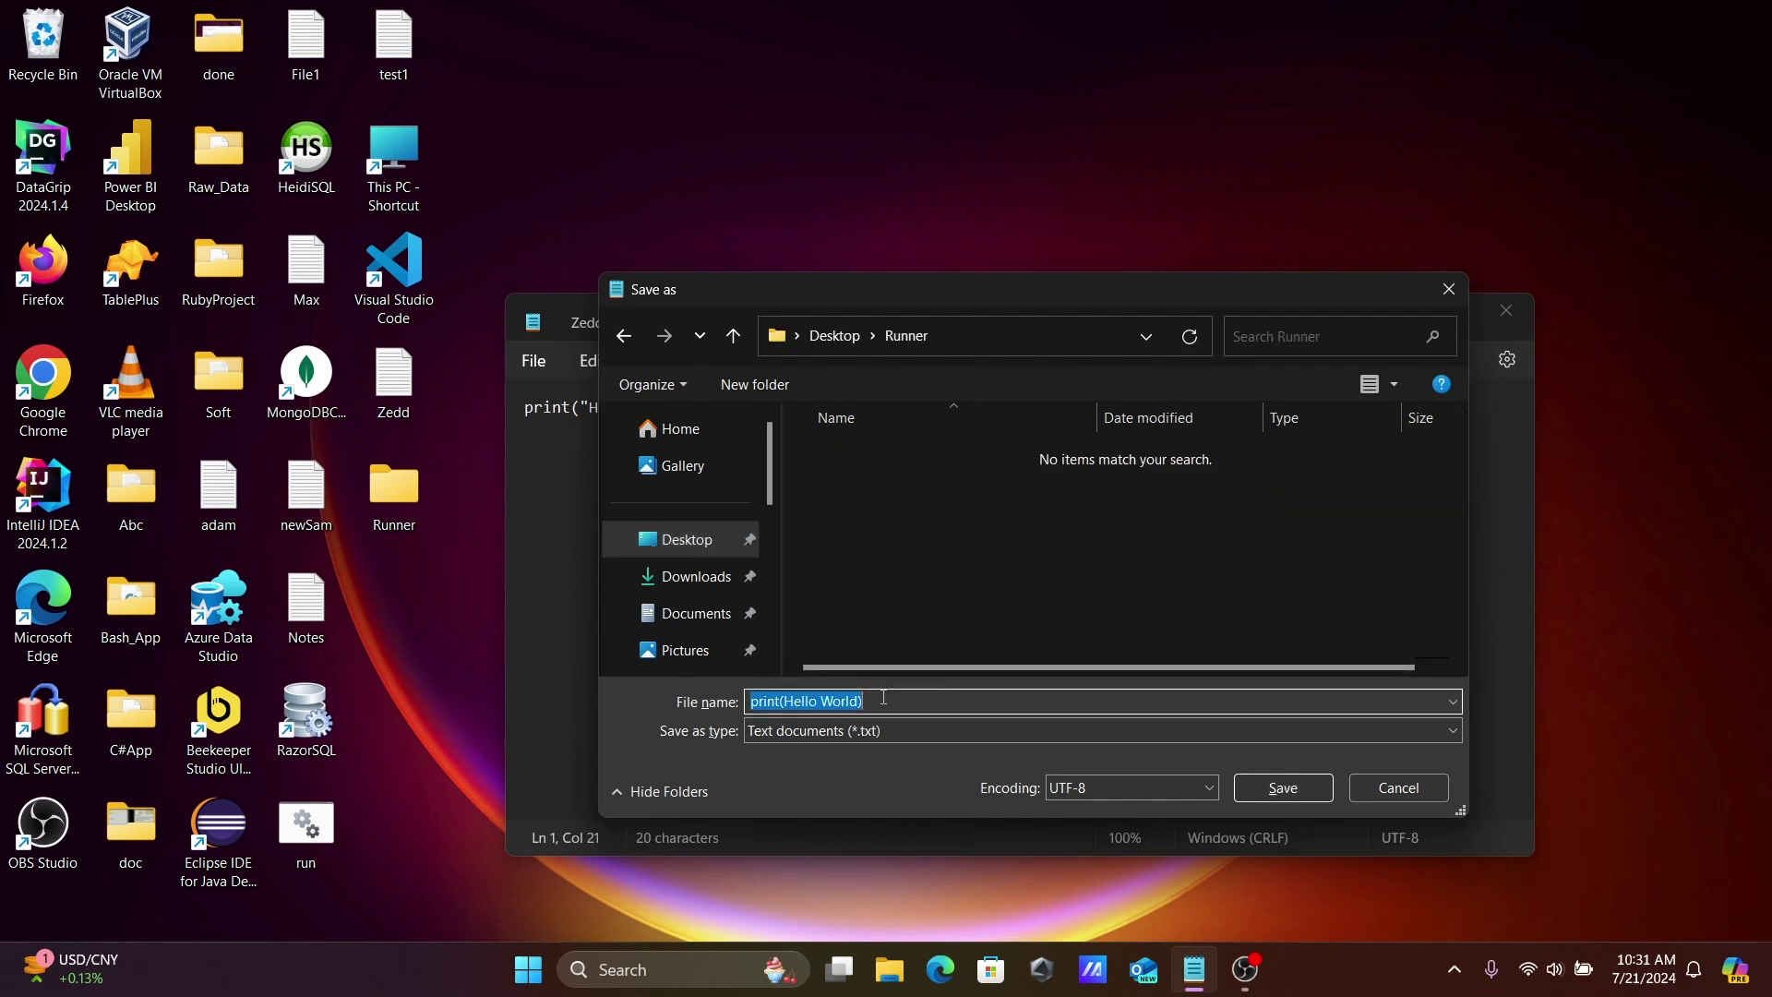
key("BackSpace")
type("Hel")
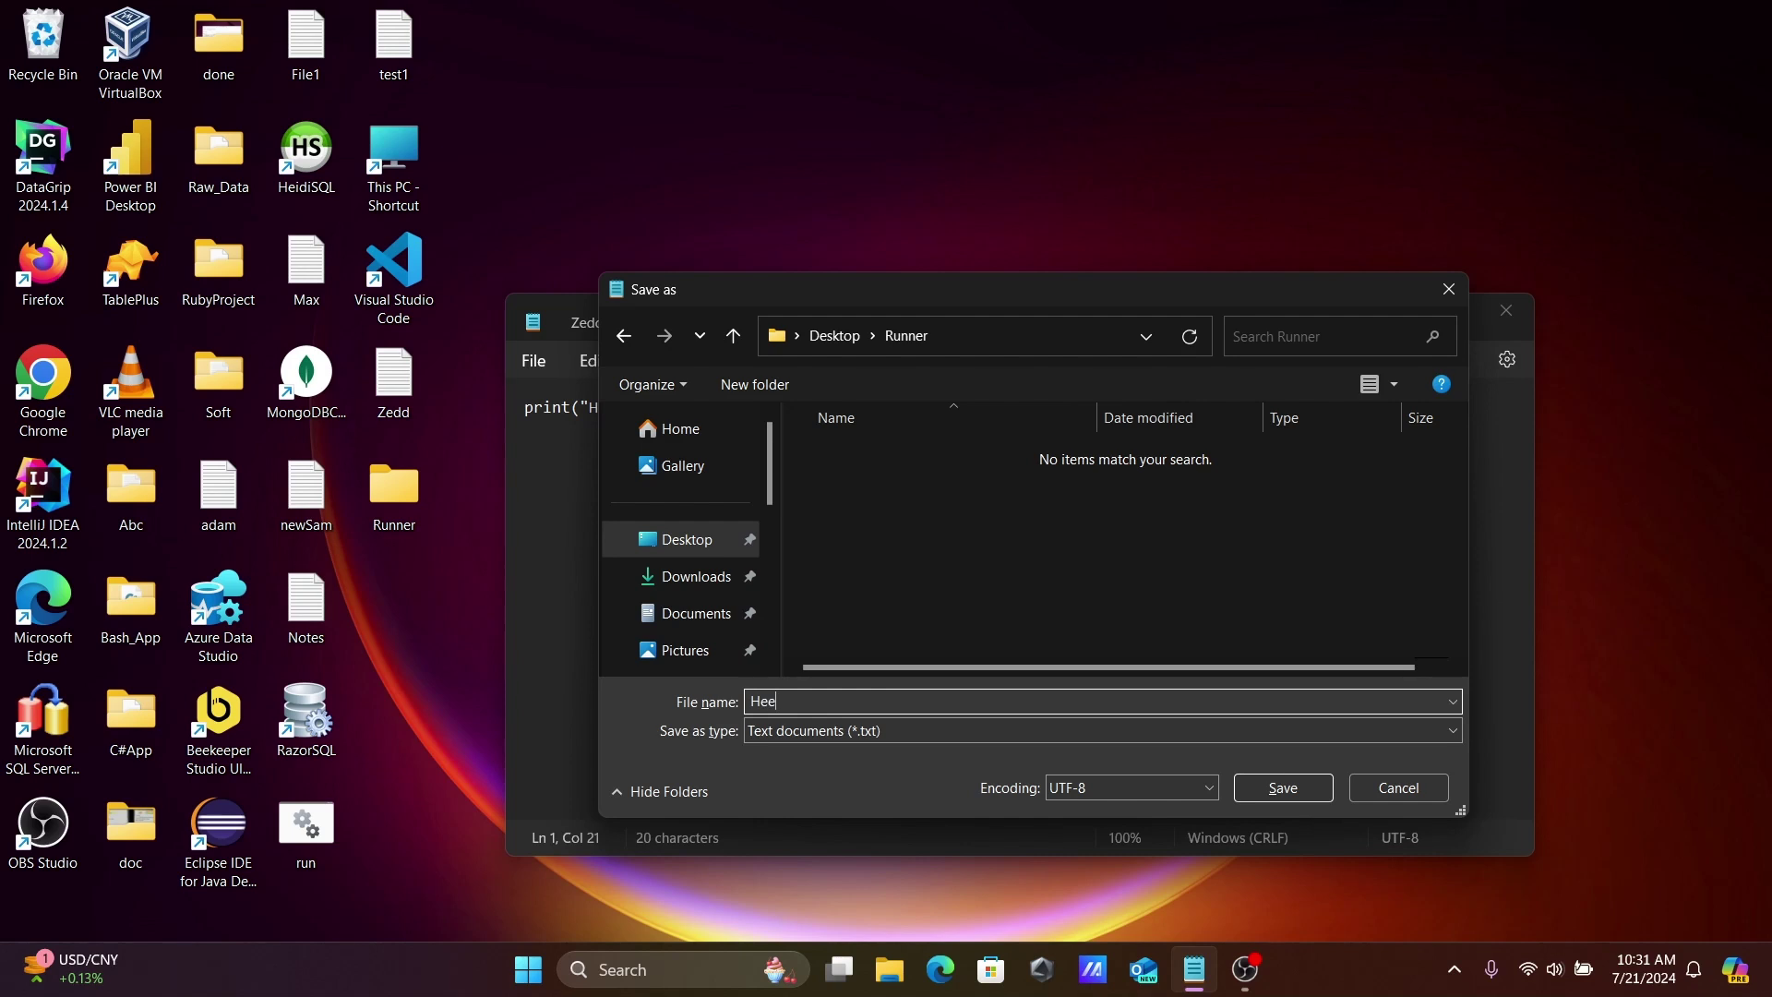
type("lo.py")
key("Return")
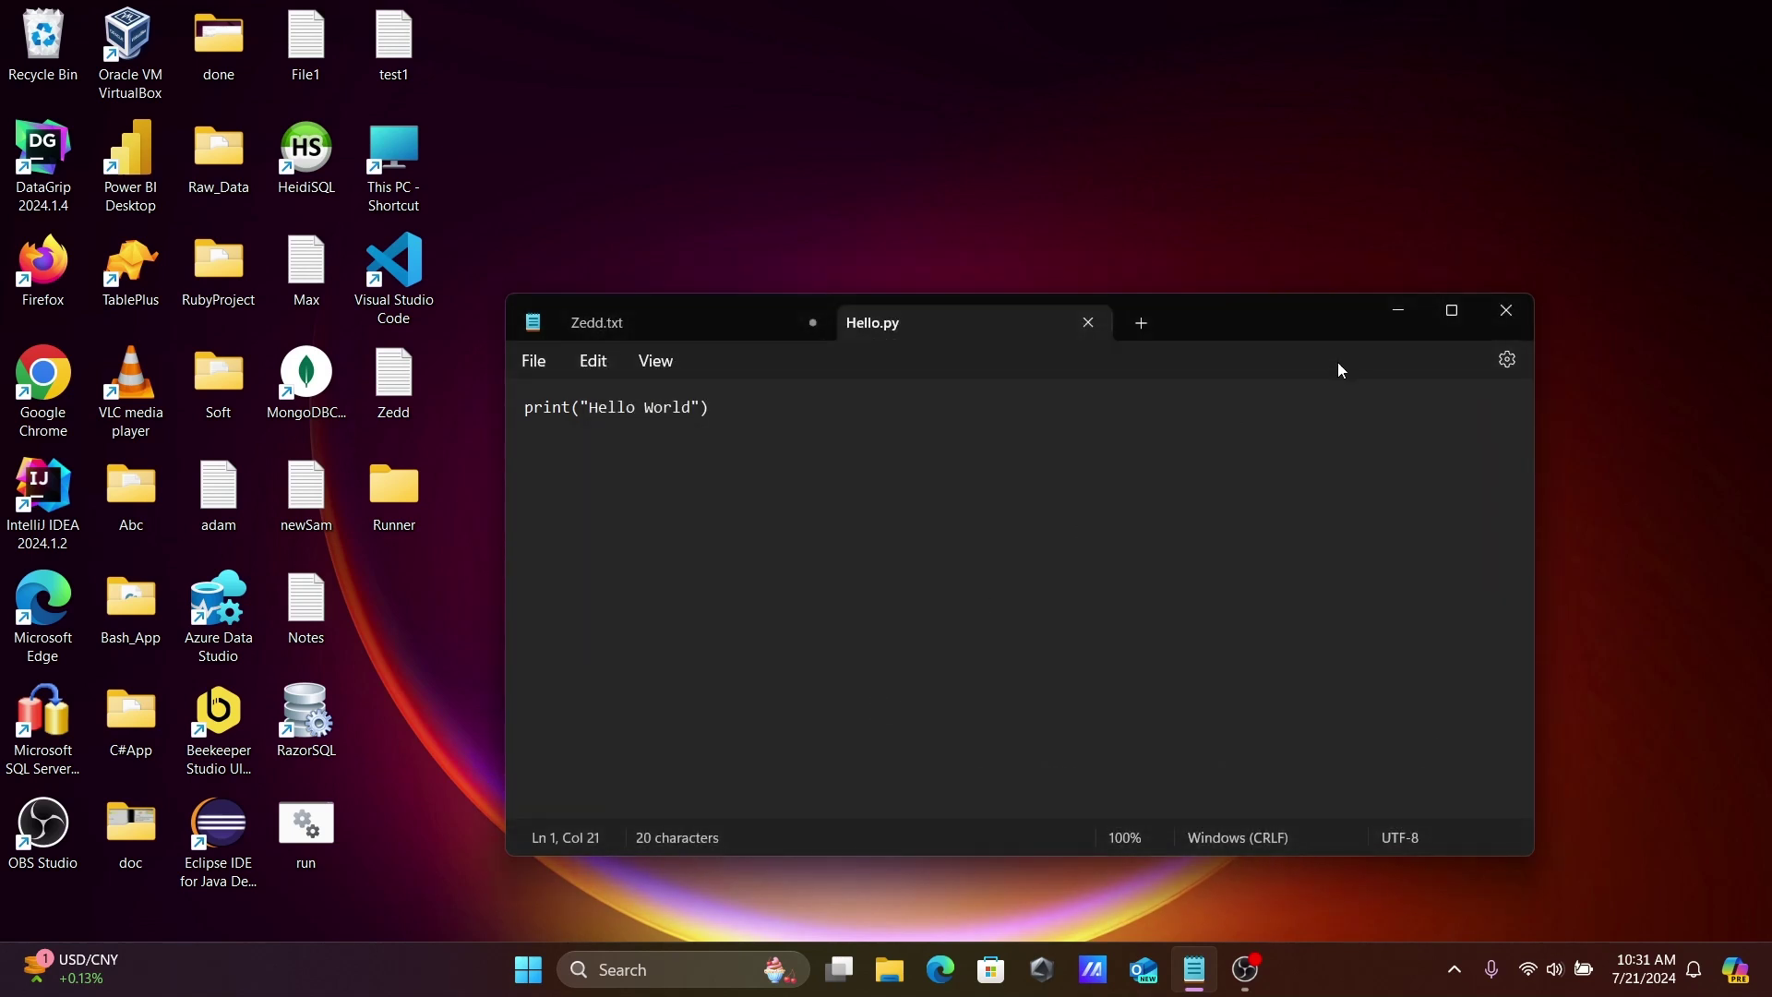
Step: Close Hello.py, minimize Notepad, and open the Runner folder from the desktop
left_click(1088, 327)
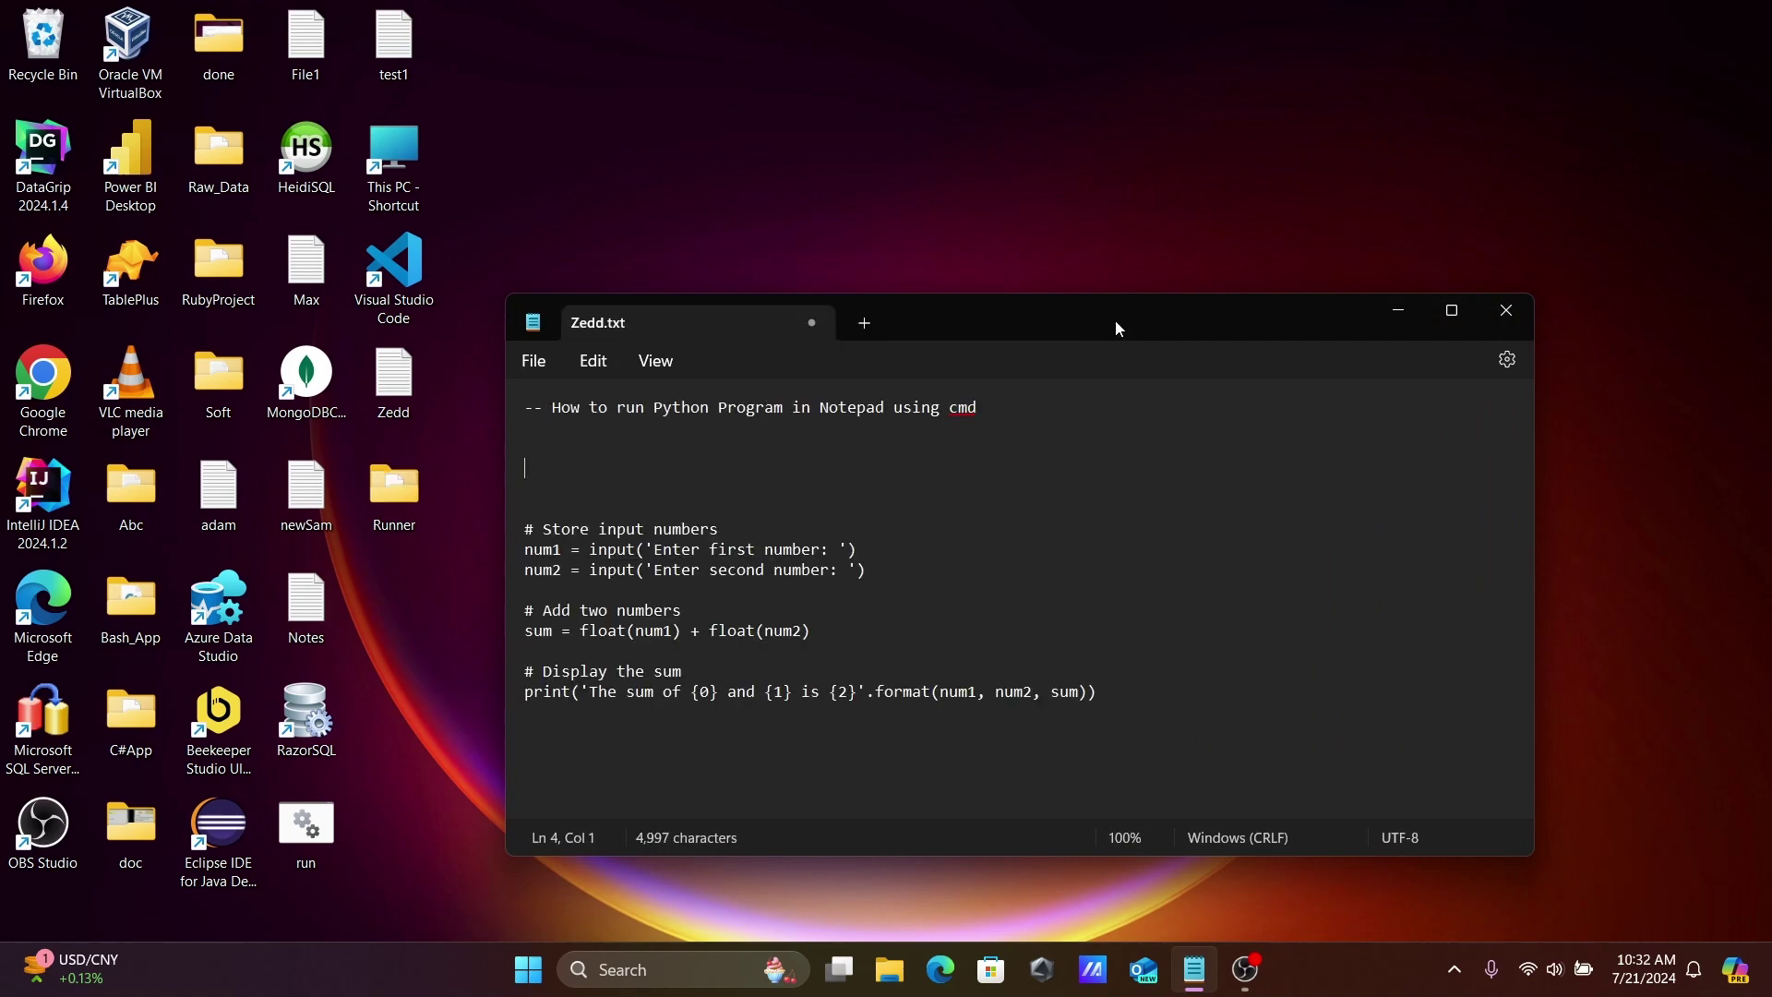
left_click(1406, 311)
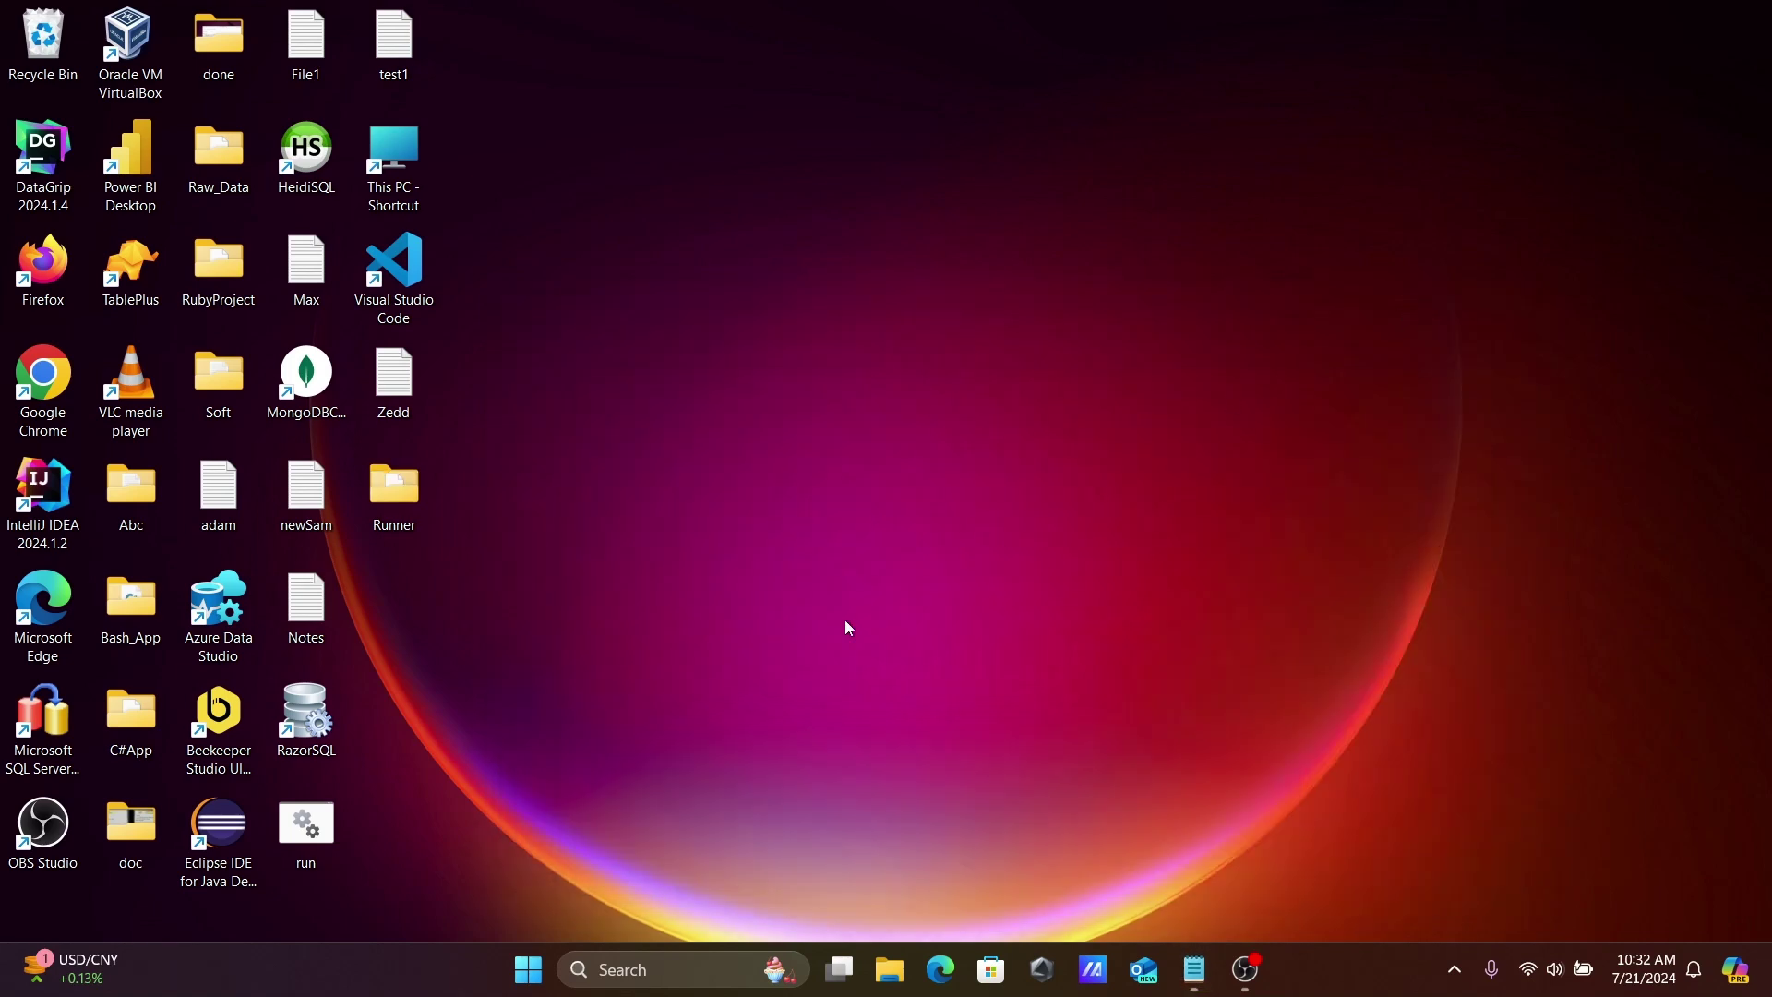
double_click(388, 485)
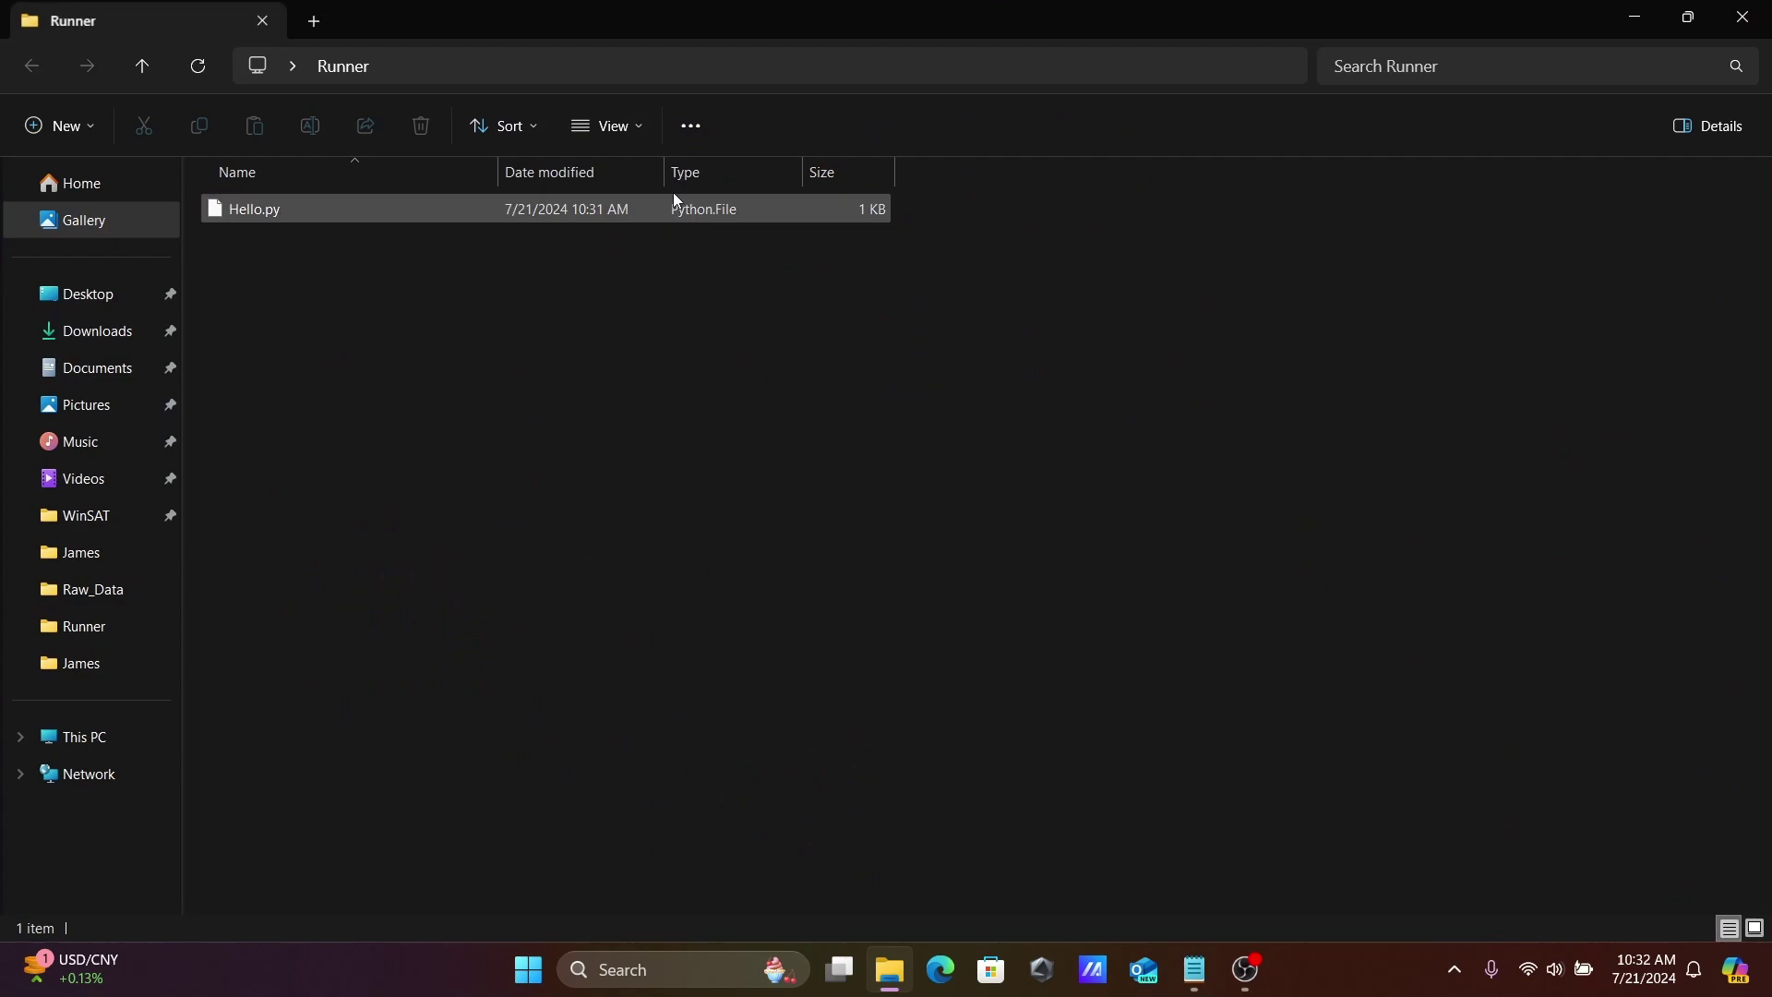
Step: Restore the Runner window, copy its full folder path, and search for Command Prompt
left_click(1692, 20)
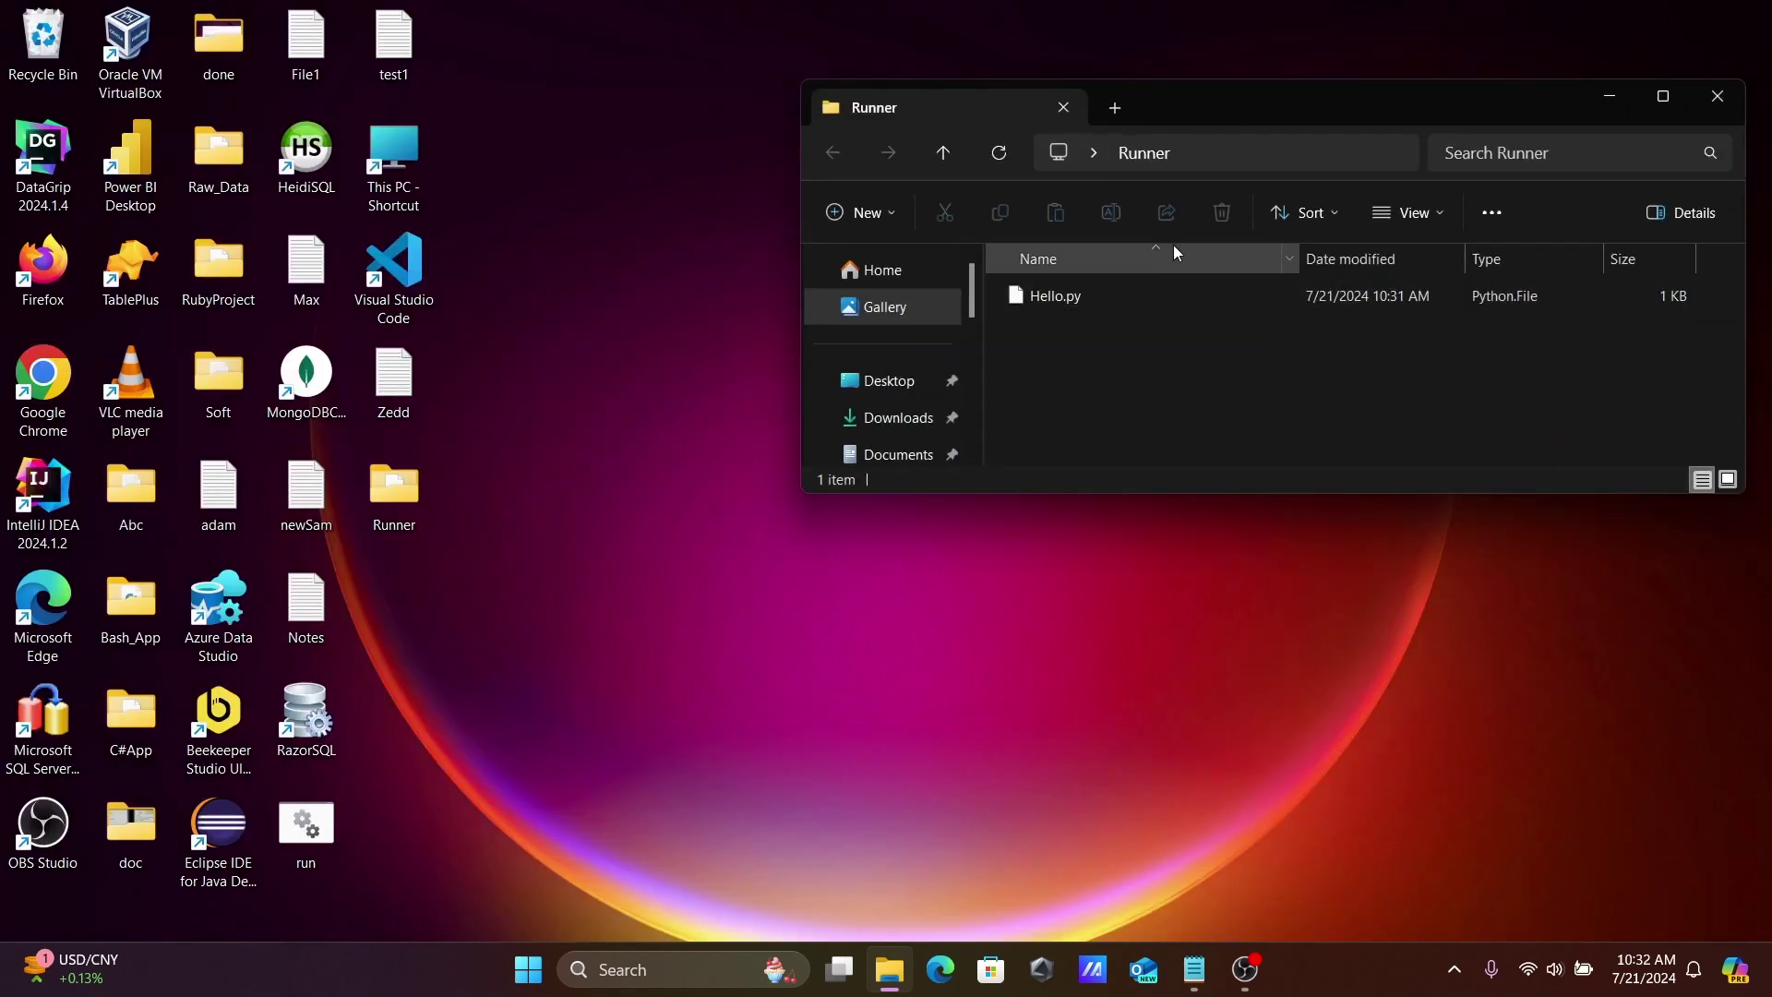
left_click(1200, 156)
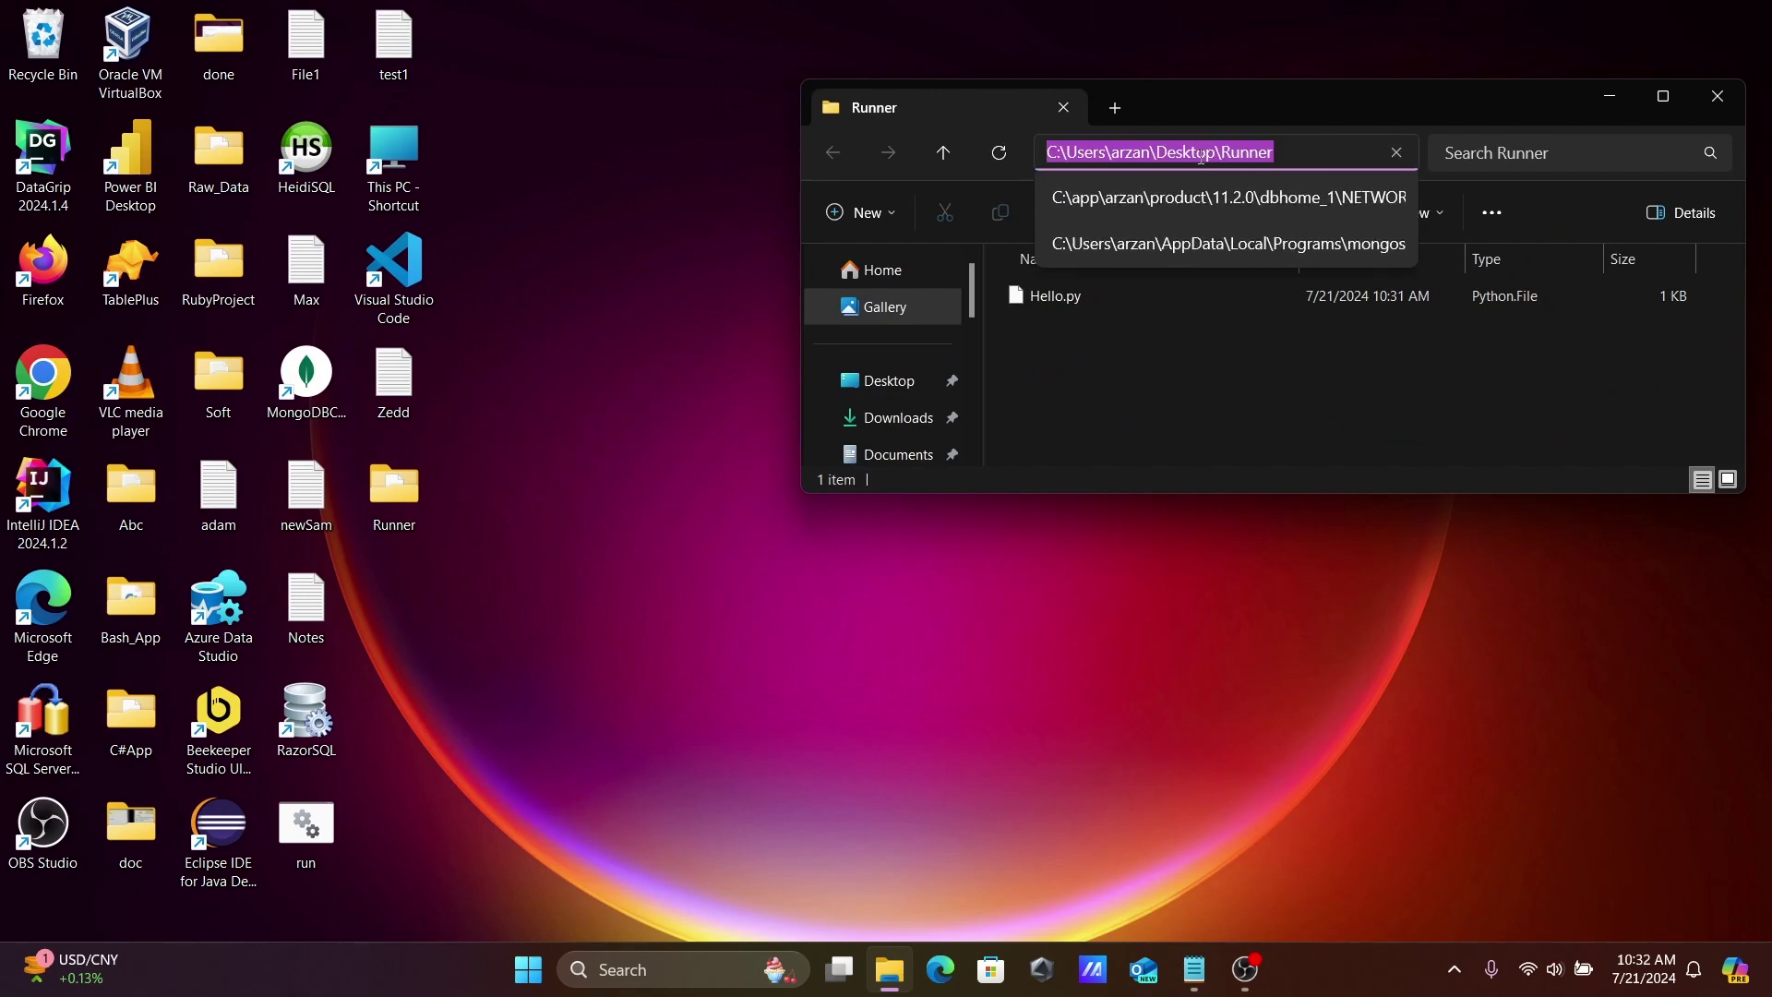
key("ctrl+c")
left_click(1146, 445)
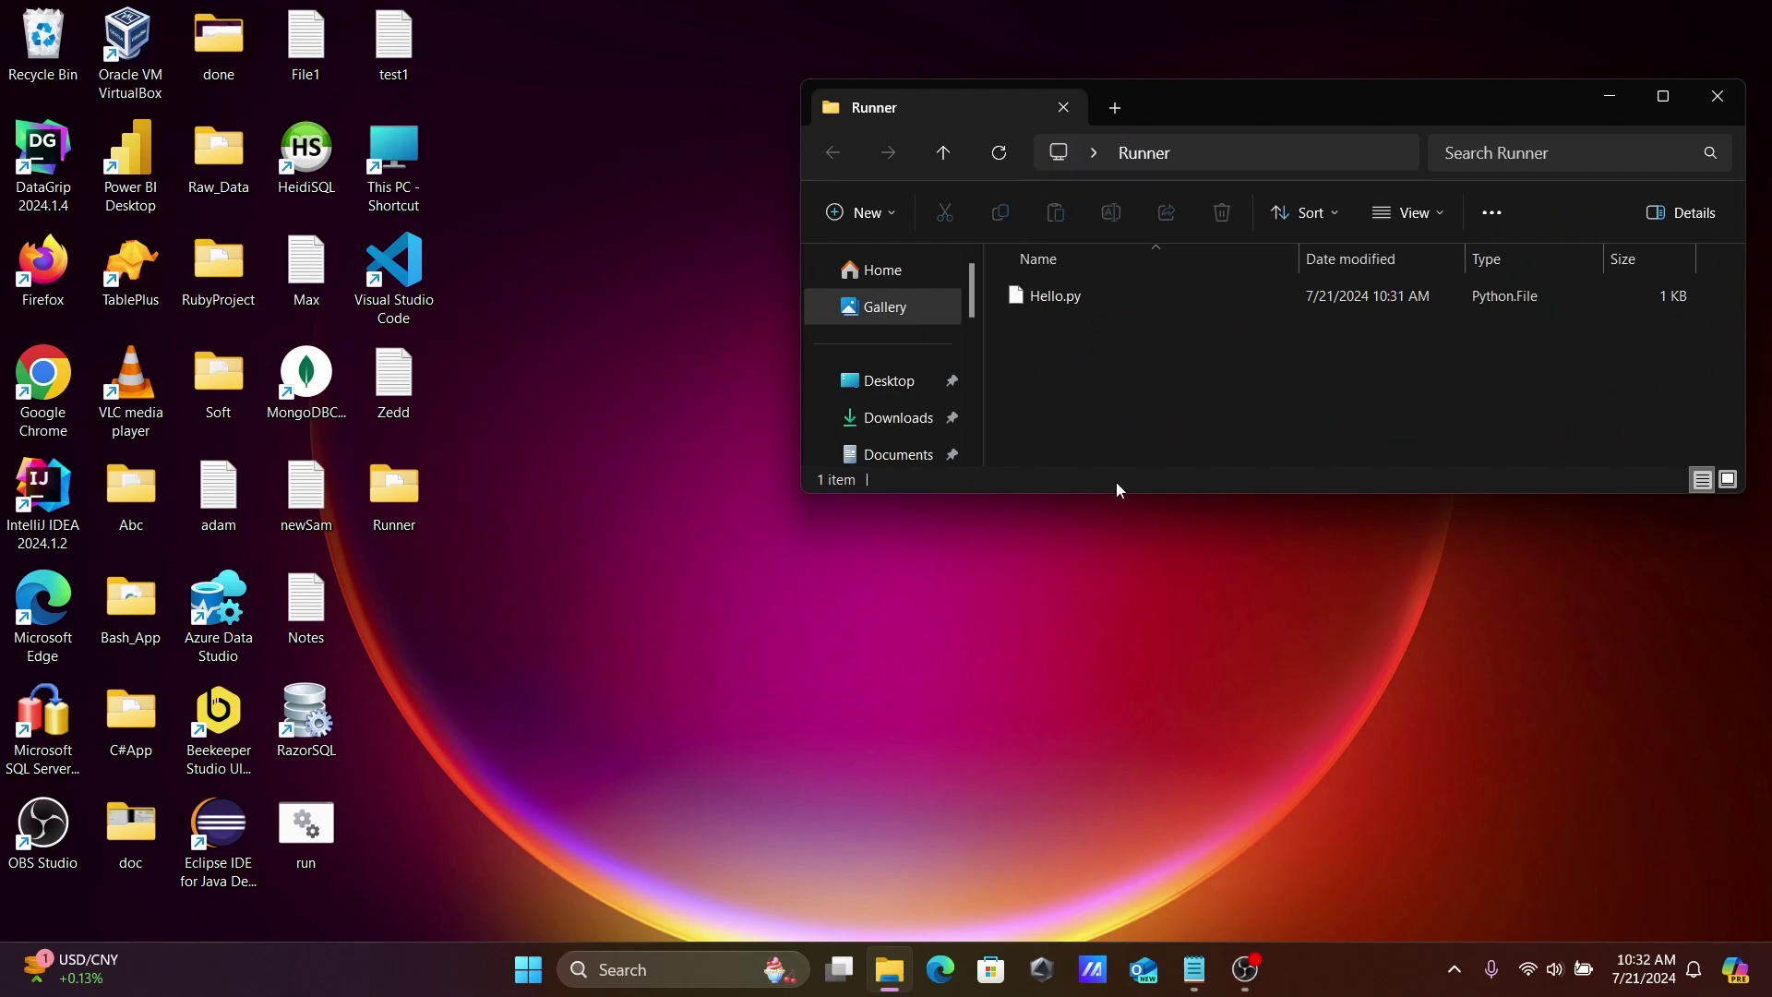
Step: Launch Command Prompt and confirm python --version reports Python 3.12.4
left_click(653, 966)
type("cmd")
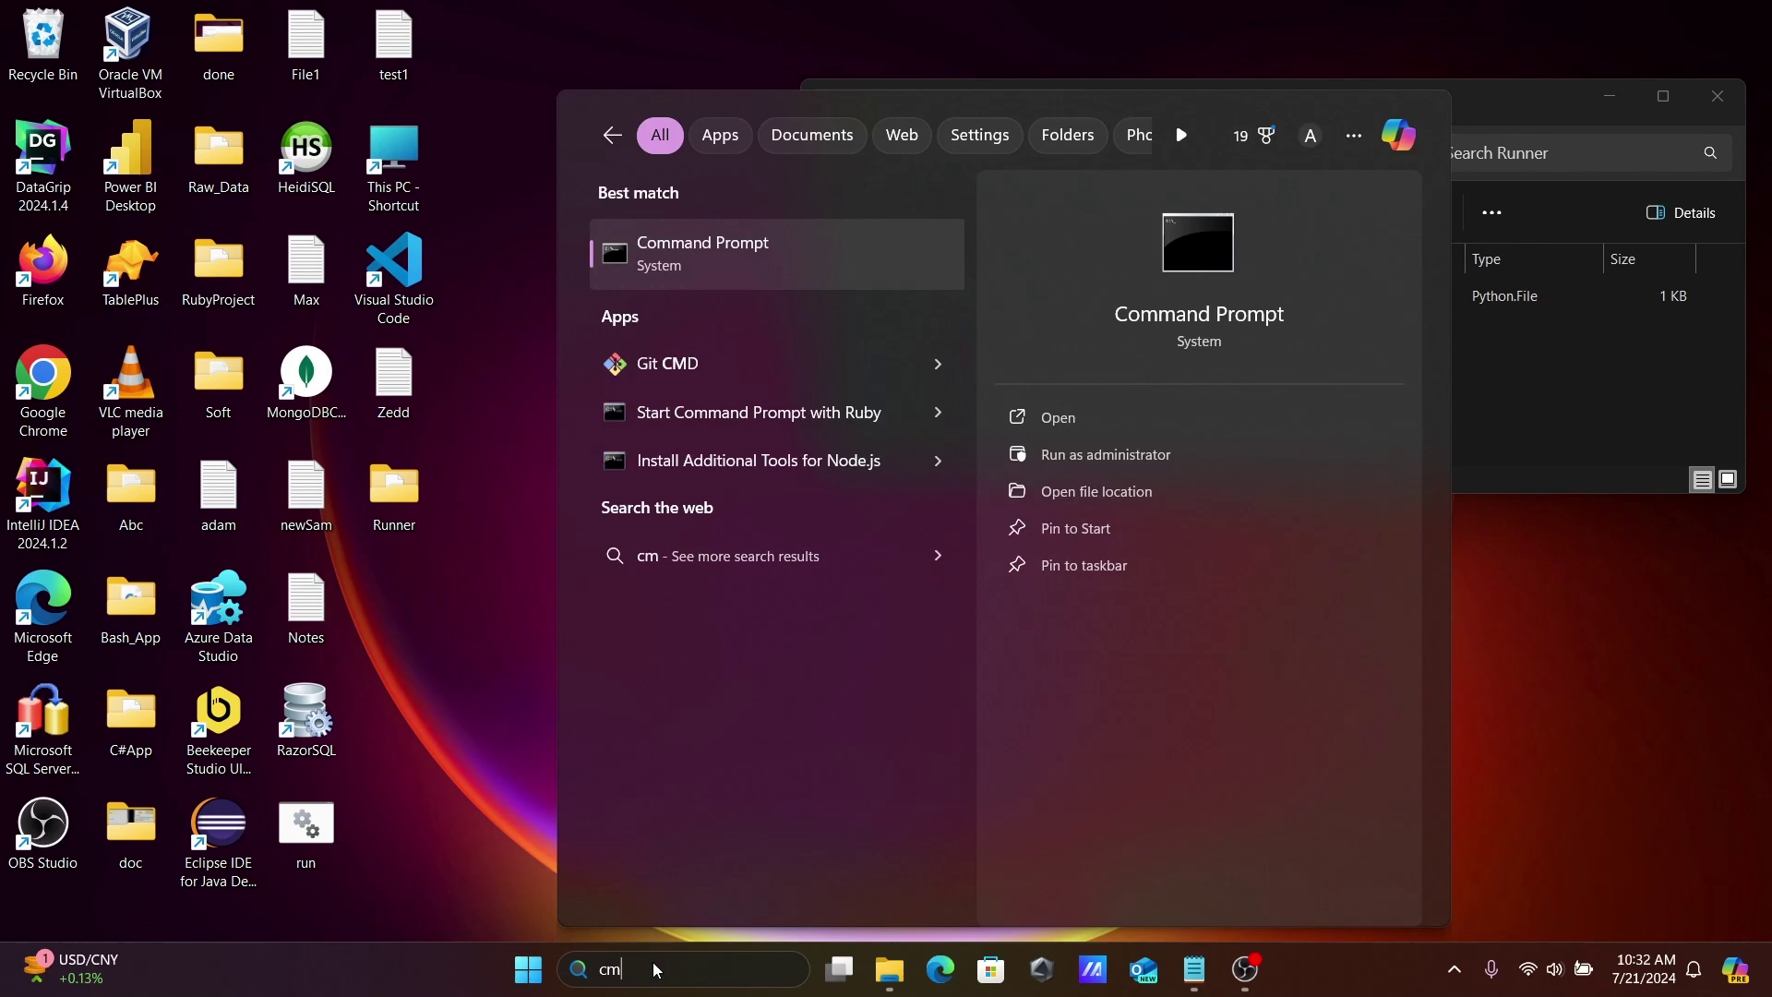
key("Return")
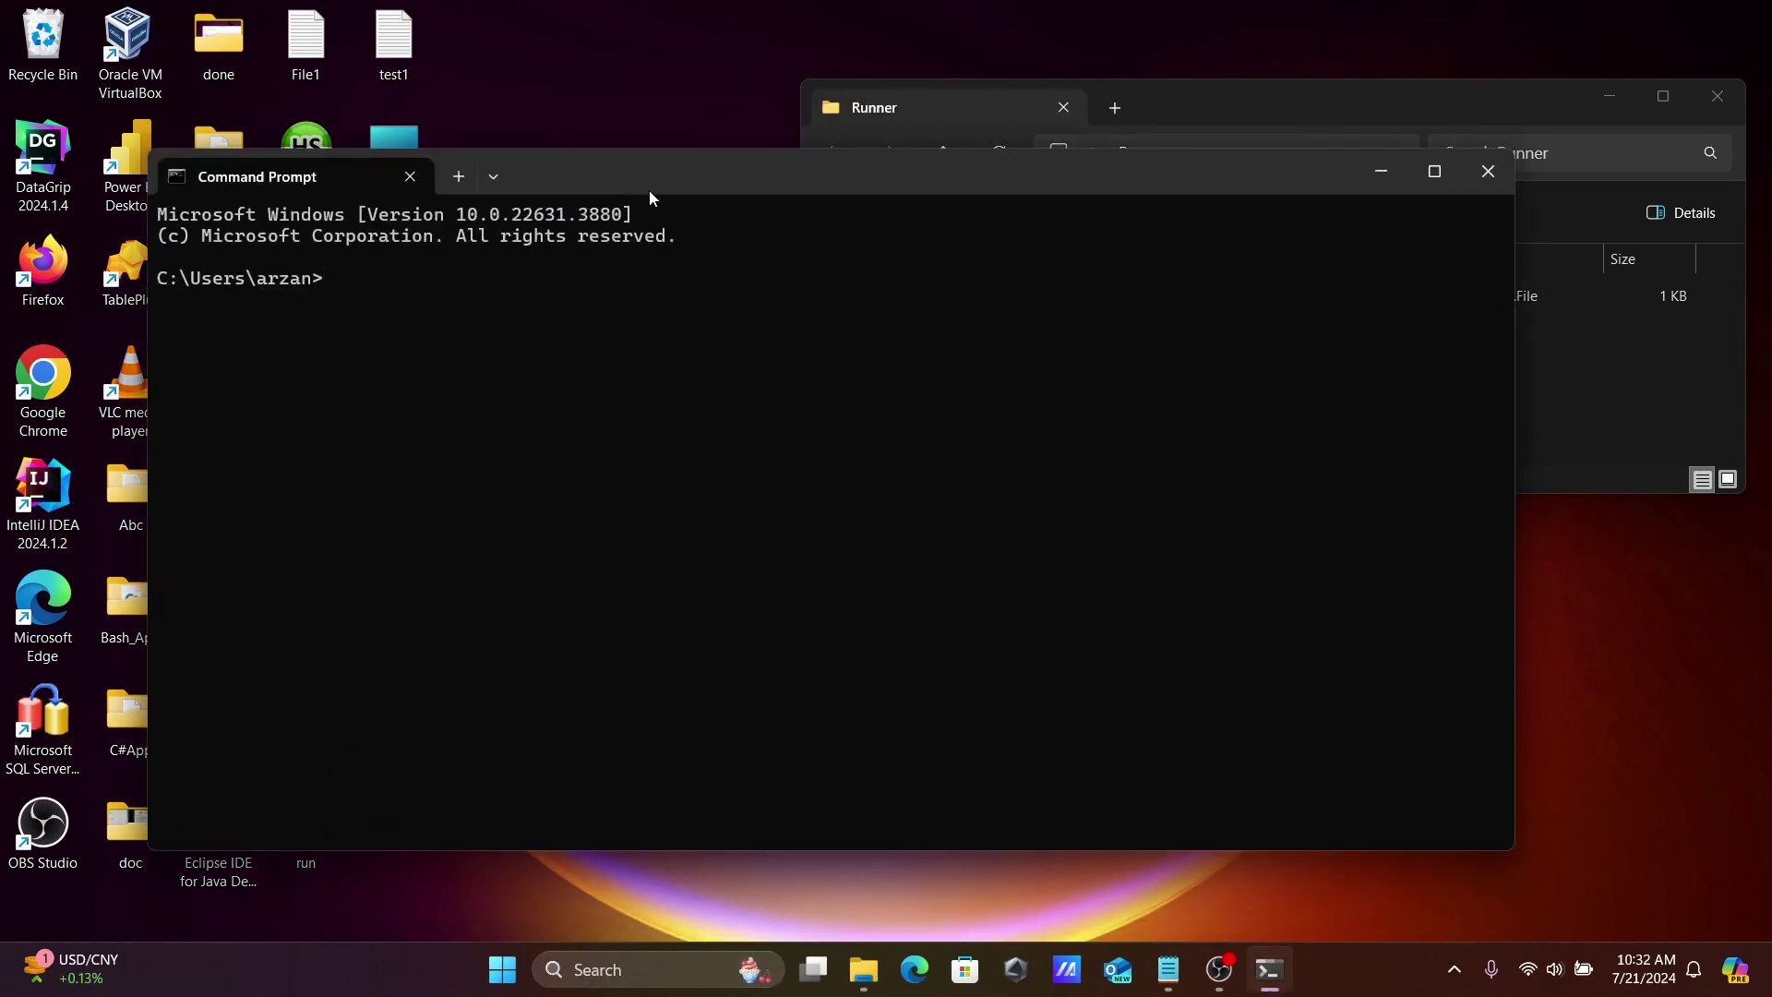
left_click_drag(607, 177, 1016, 433)
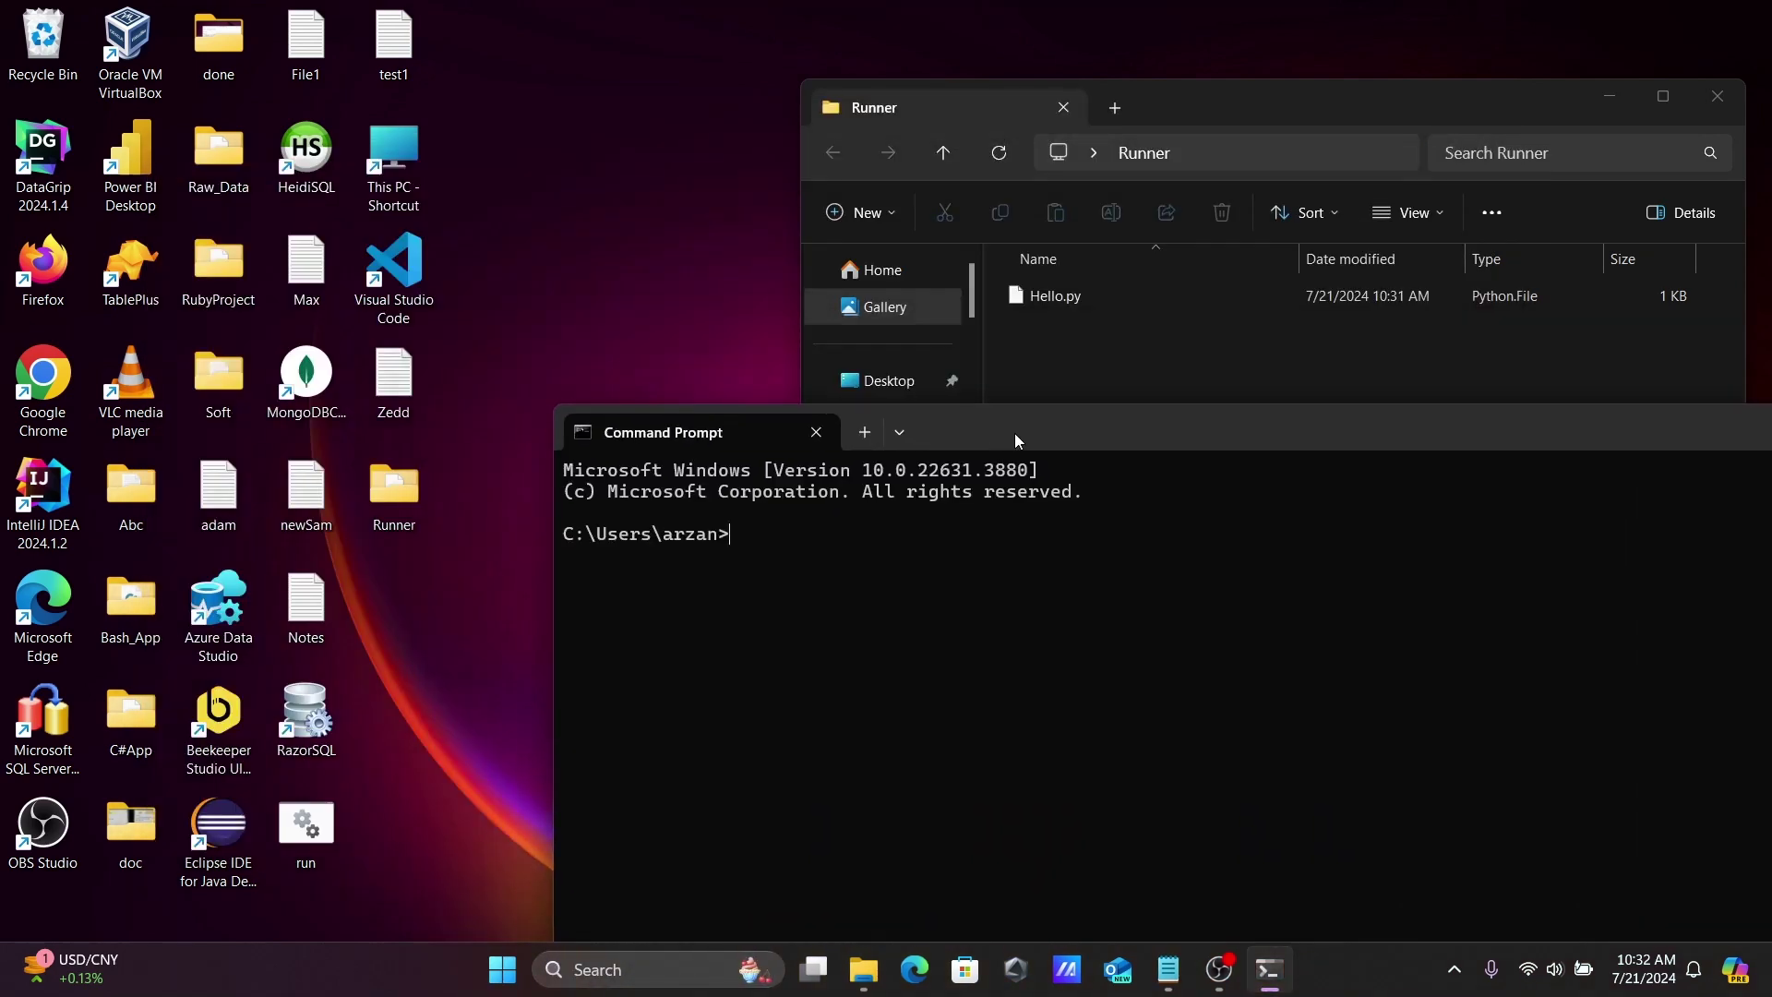
type("python")
type(" --ve")
type("rsion")
key("Return")
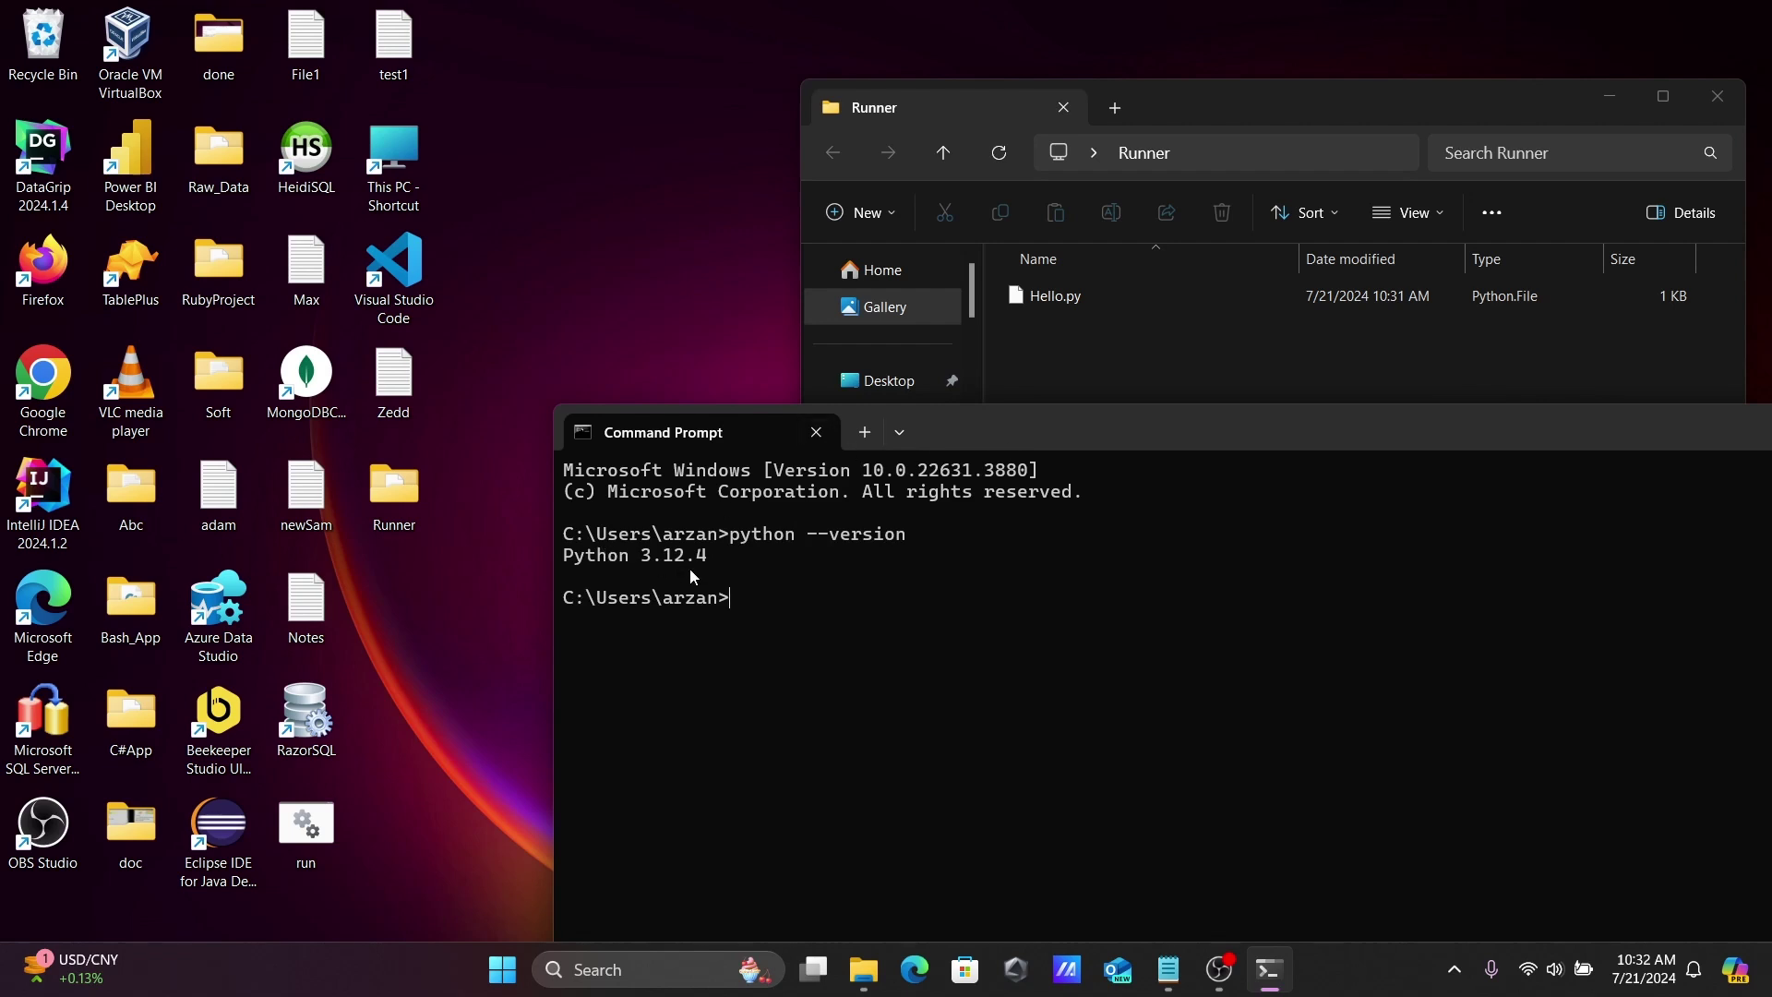
type("c")
type("ls")
Step: Clear the screen with cls and cd into the pasted Runner folder path
key("Return")
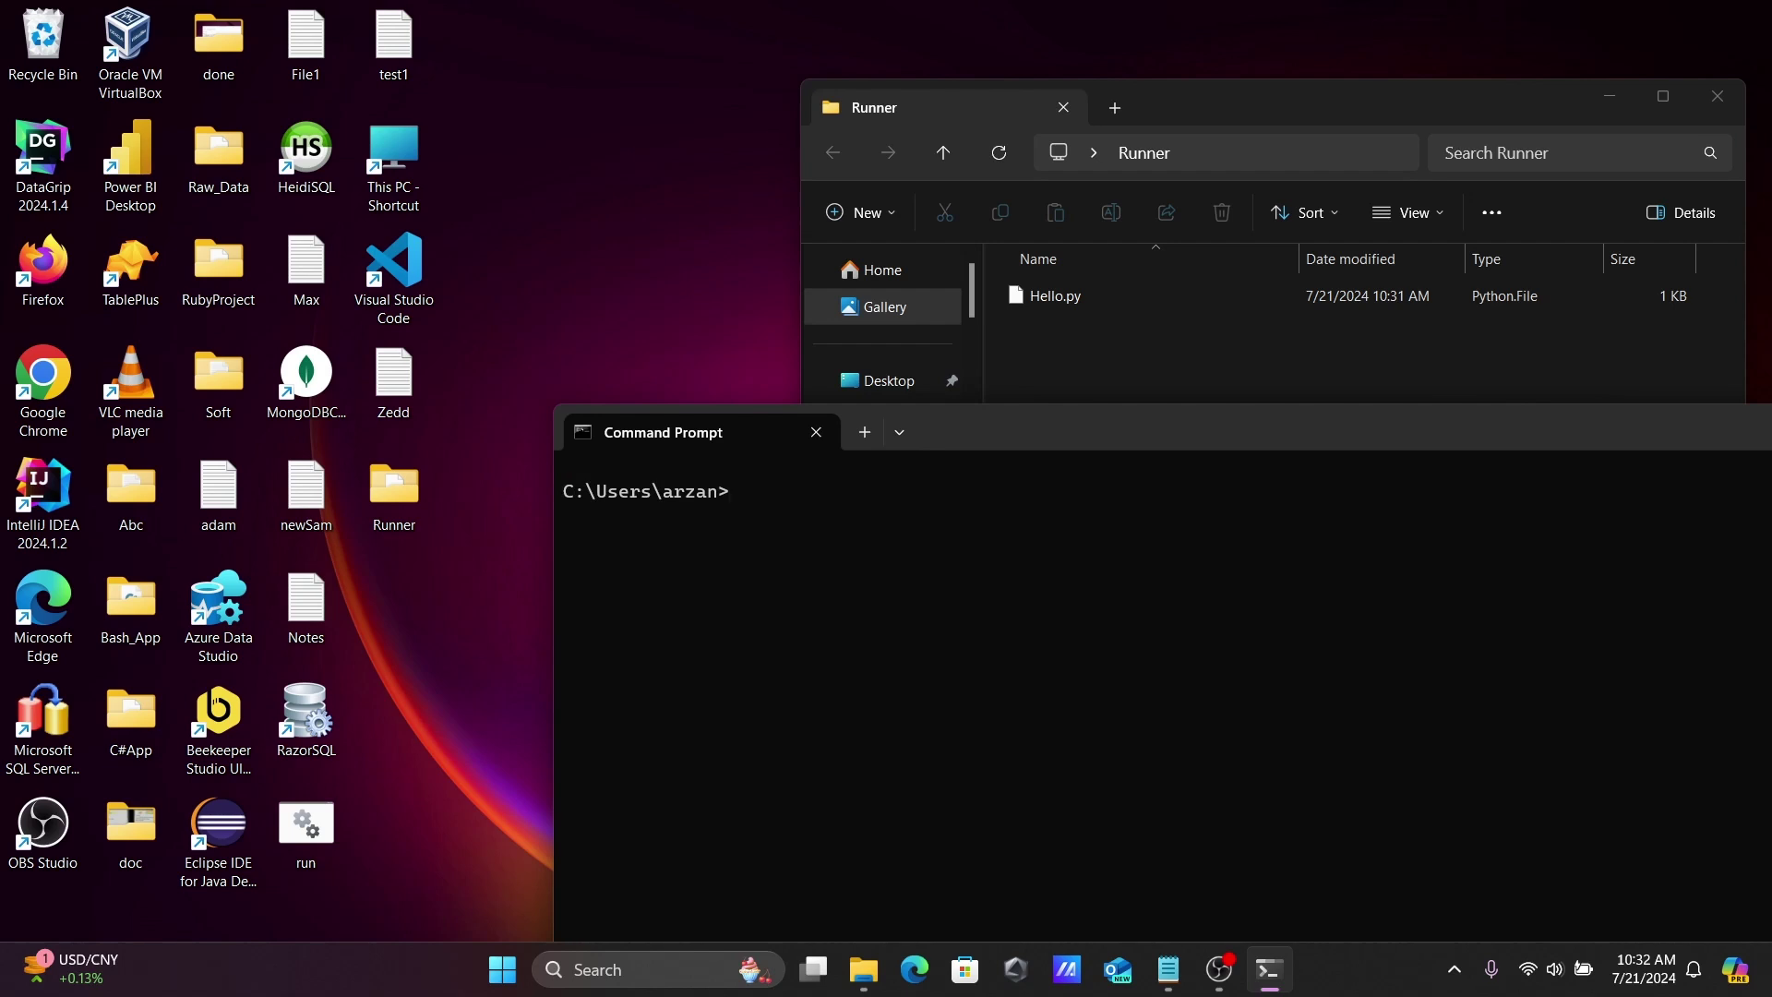
type("cd")
type("C:\\Users\\arzan\\Desktop\\Runner")
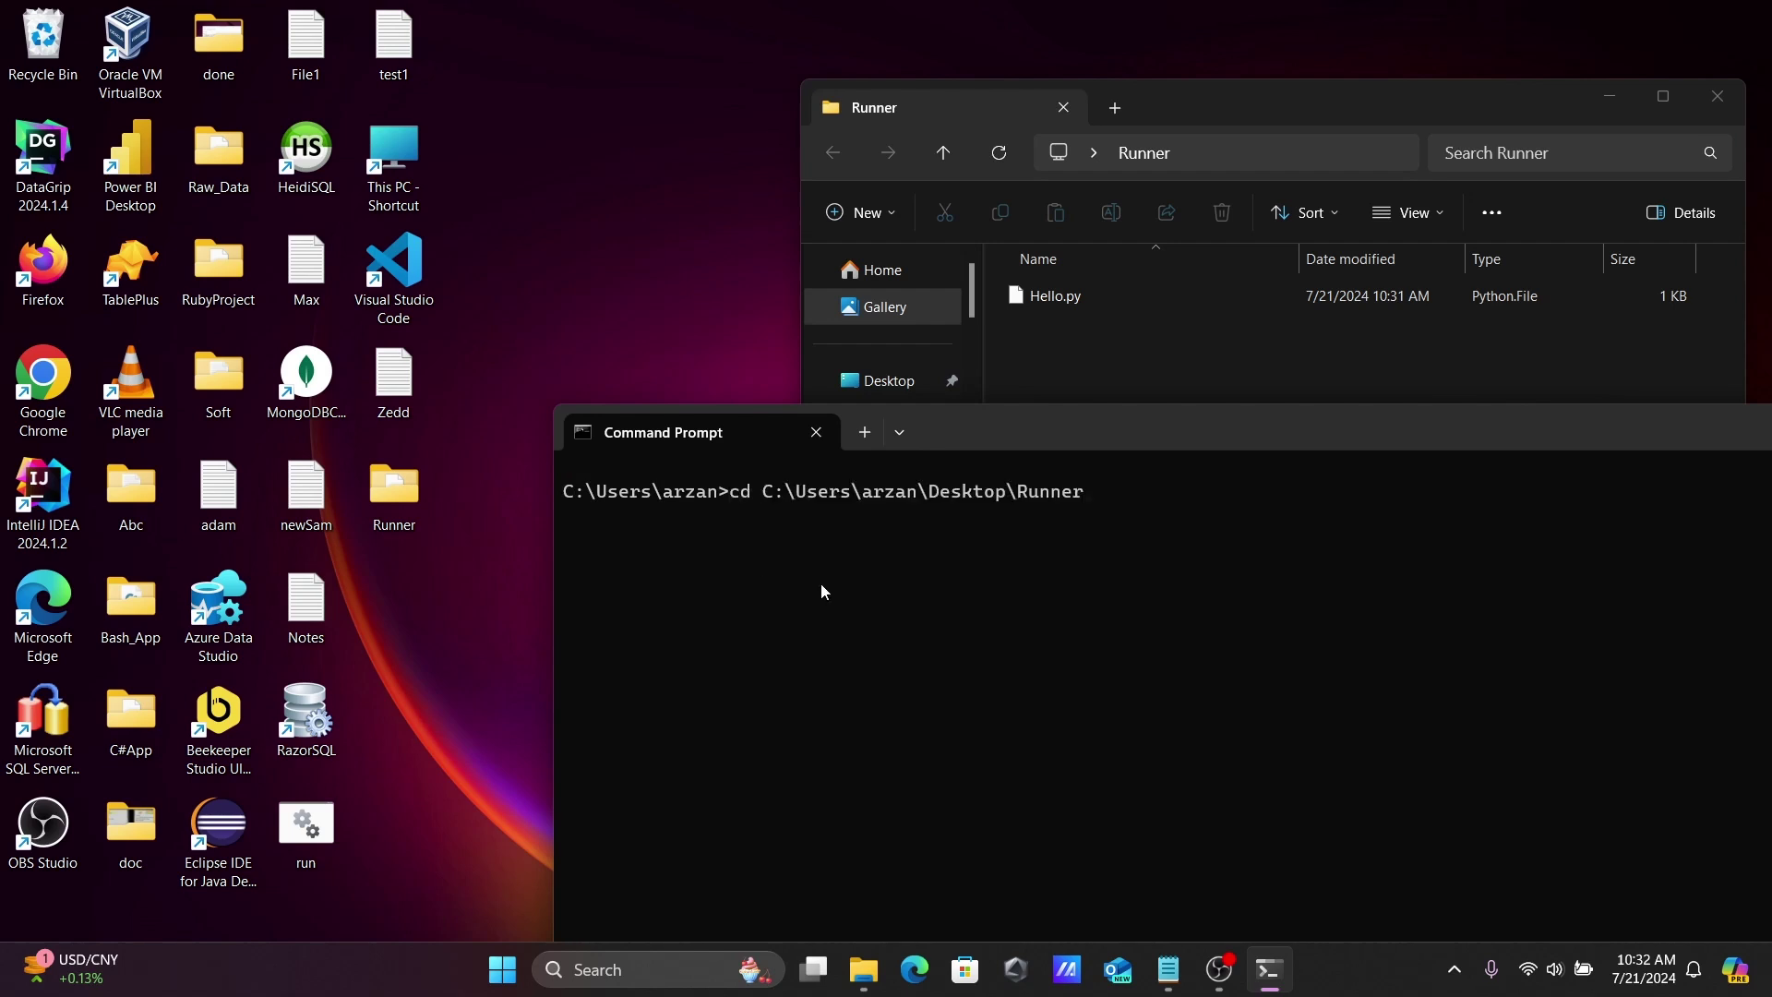
key("Return")
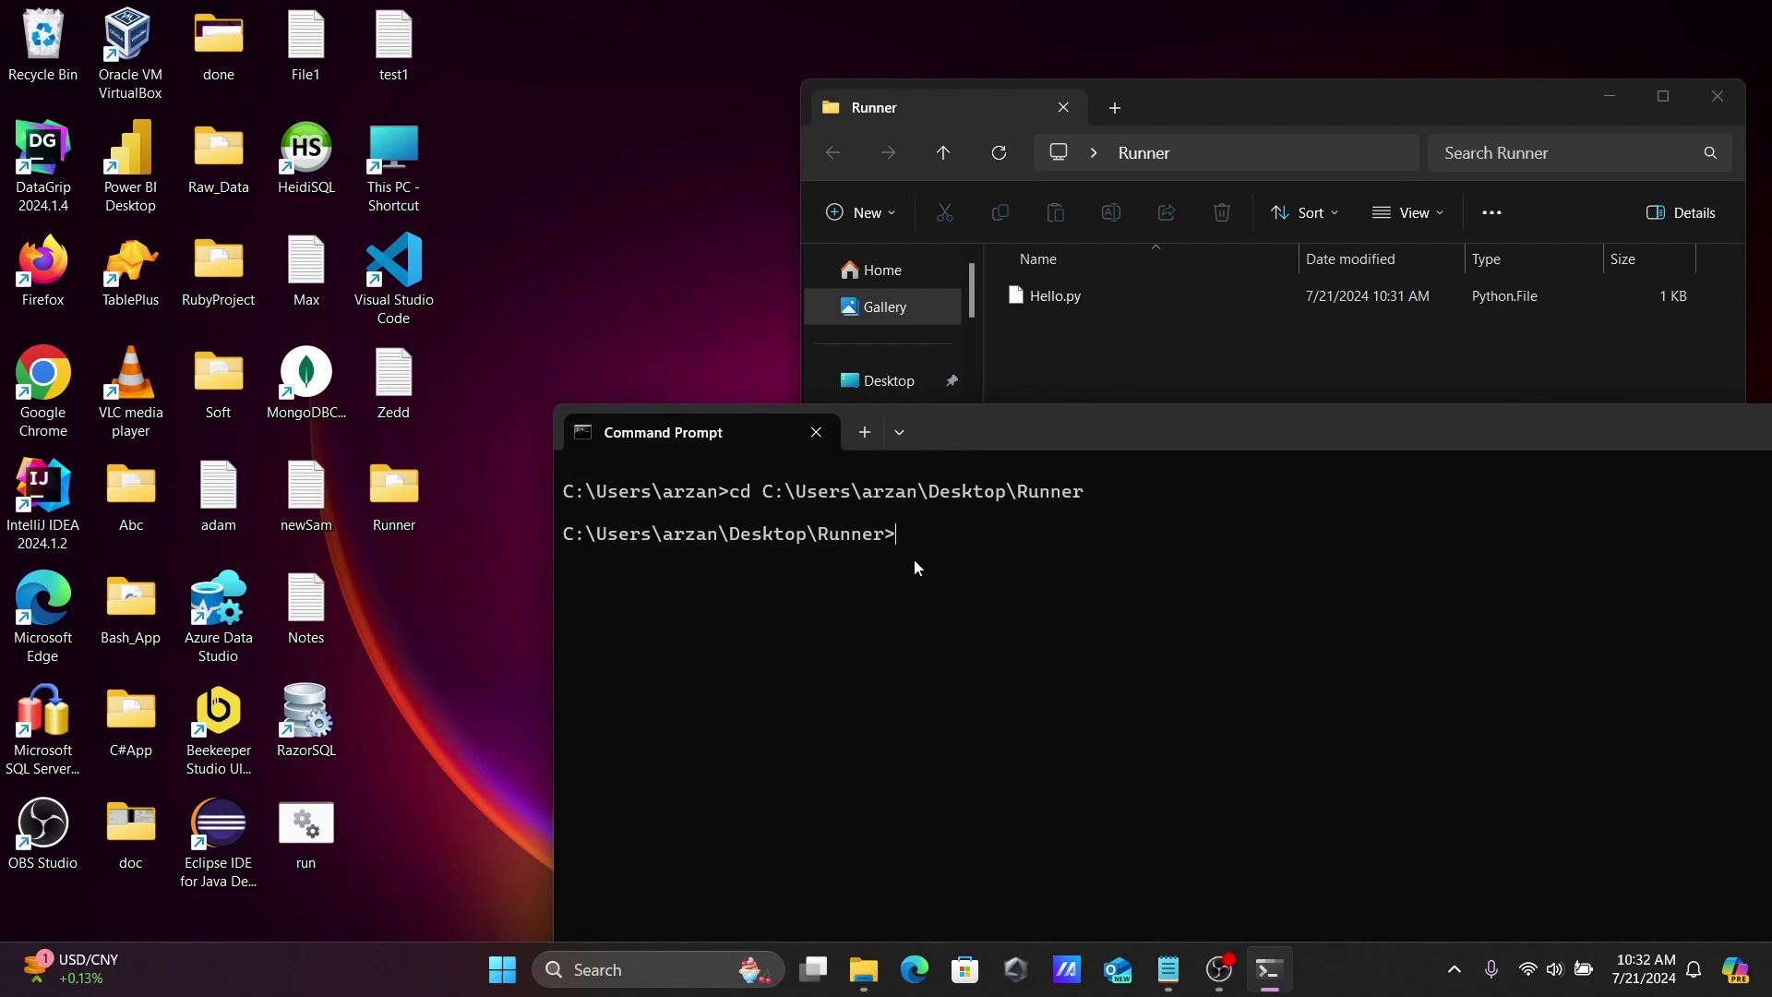
type("python")
type(" Hello.")
type("py")
Step: Run python Hello.py to print Hello World, then move the window up-left
key("Return")
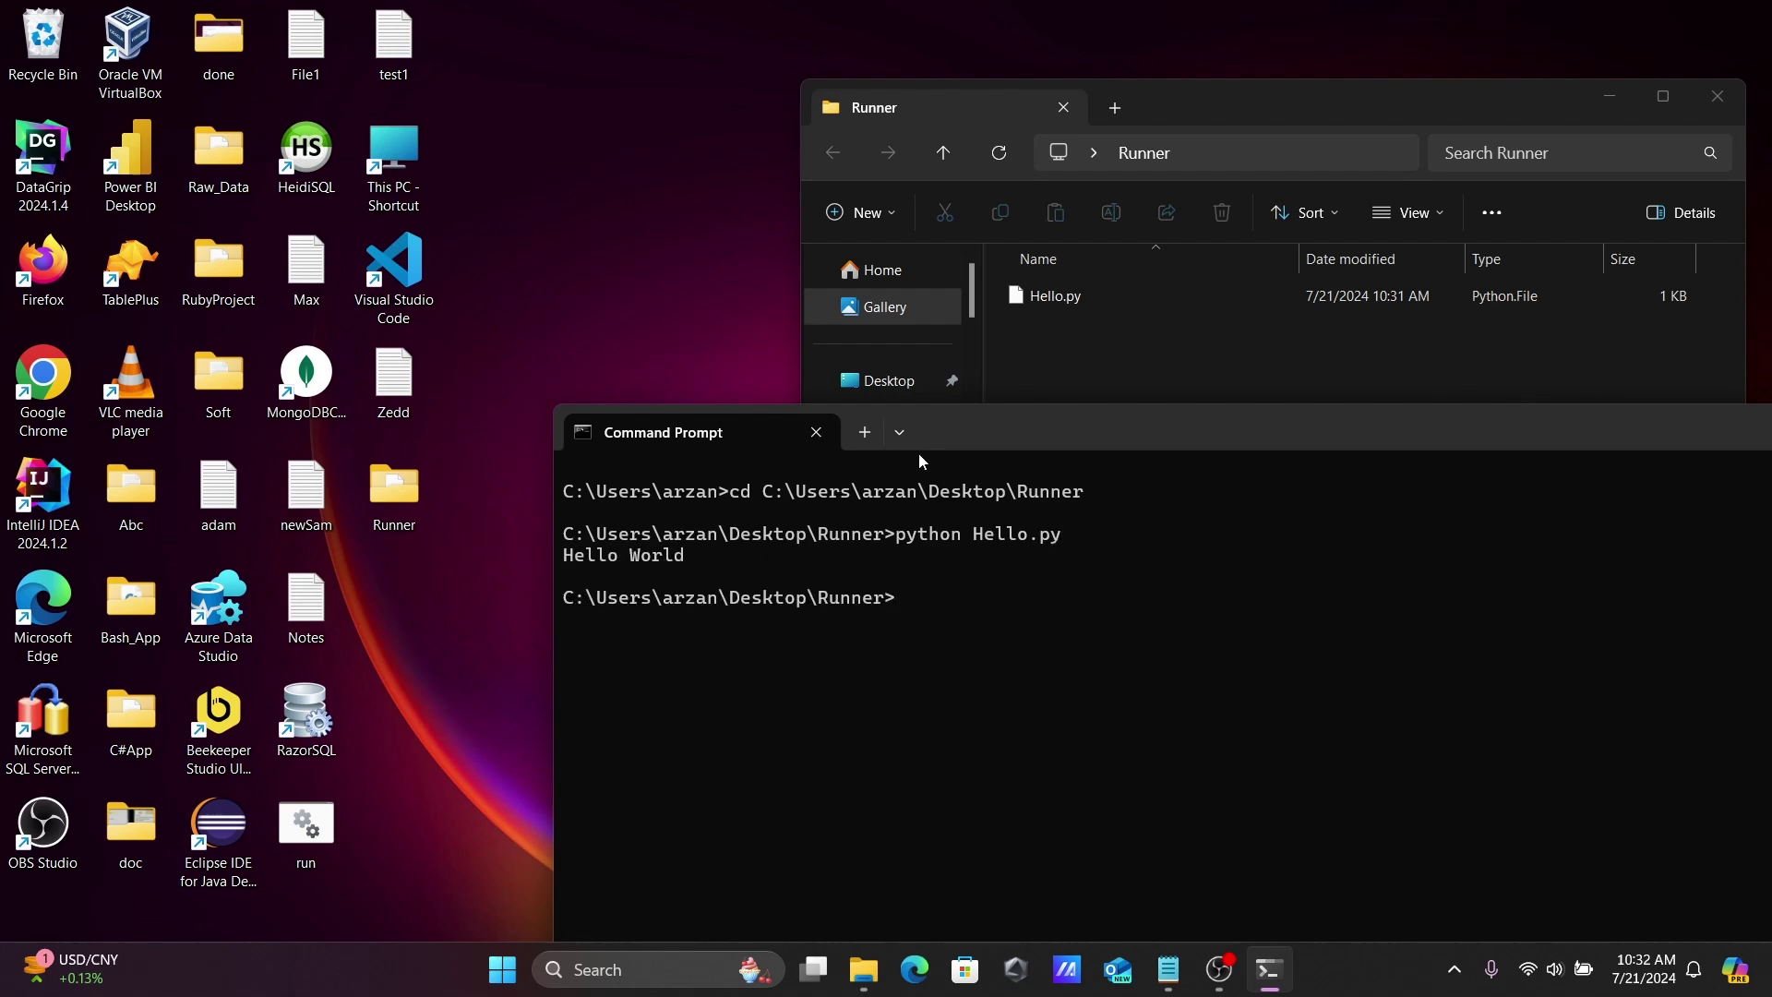
left_click_drag(1302, 430, 902, 386)
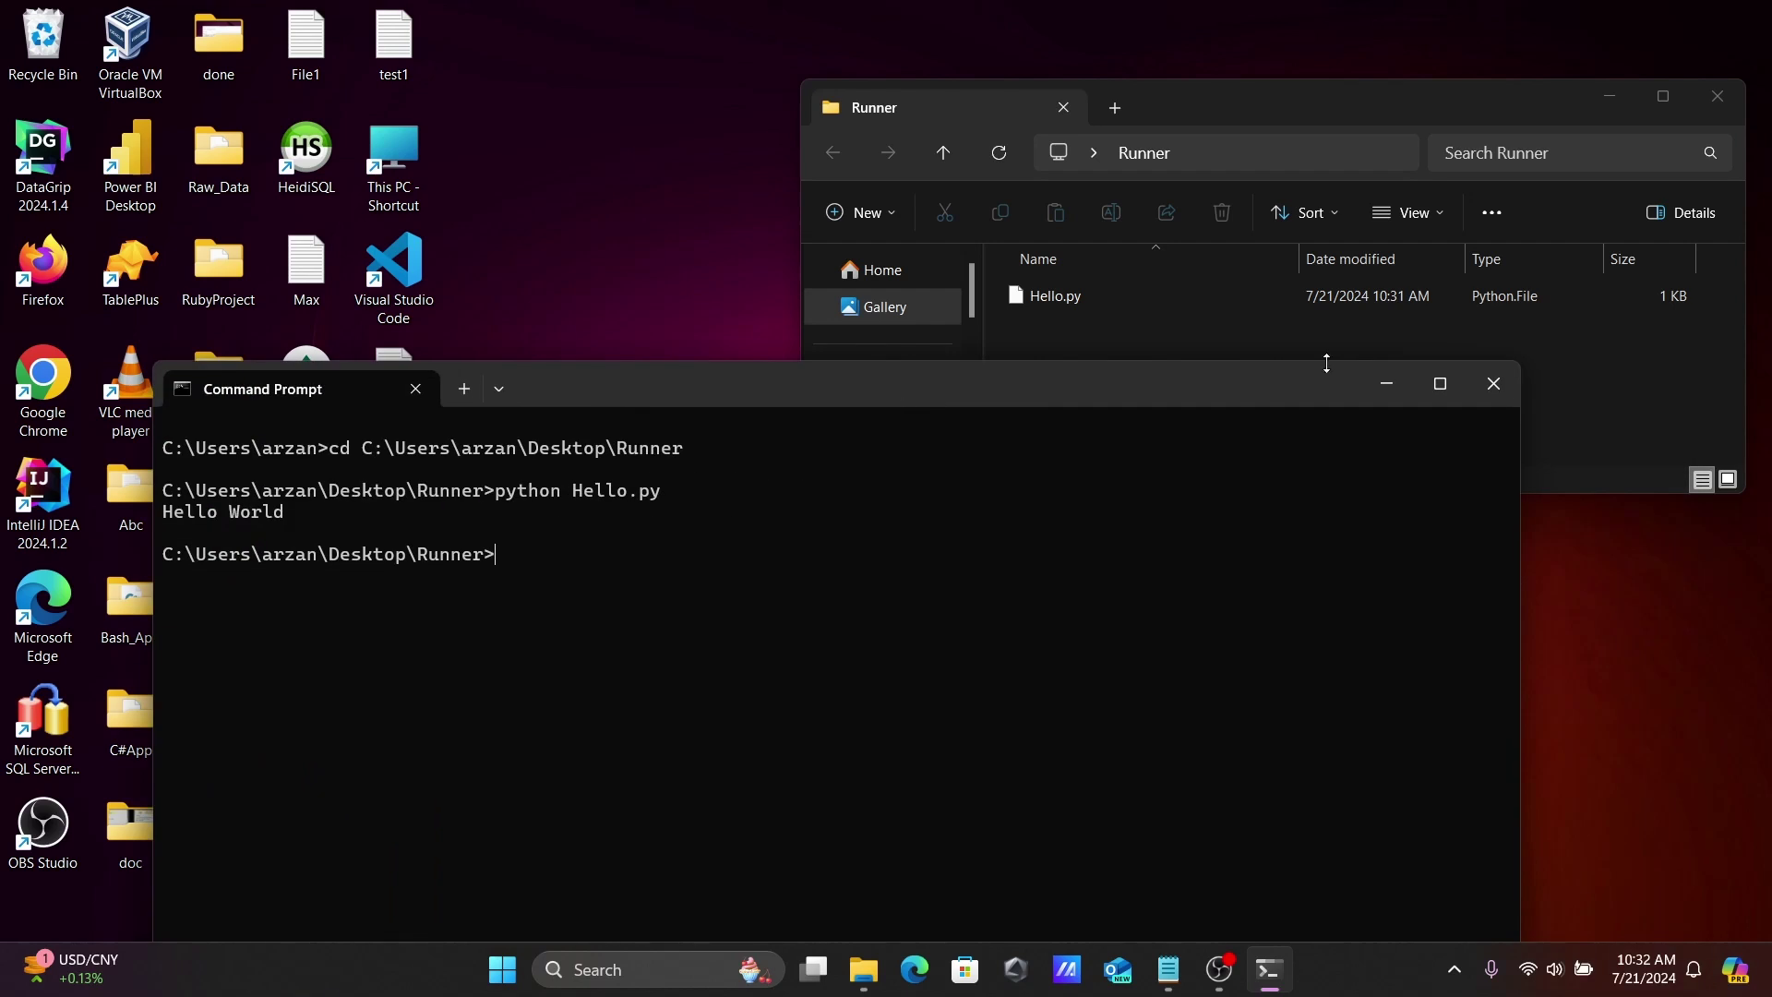
Step: Minimize Command Prompt and File Explorer, then select the addition code in Zedd.txt
left_click(1385, 383)
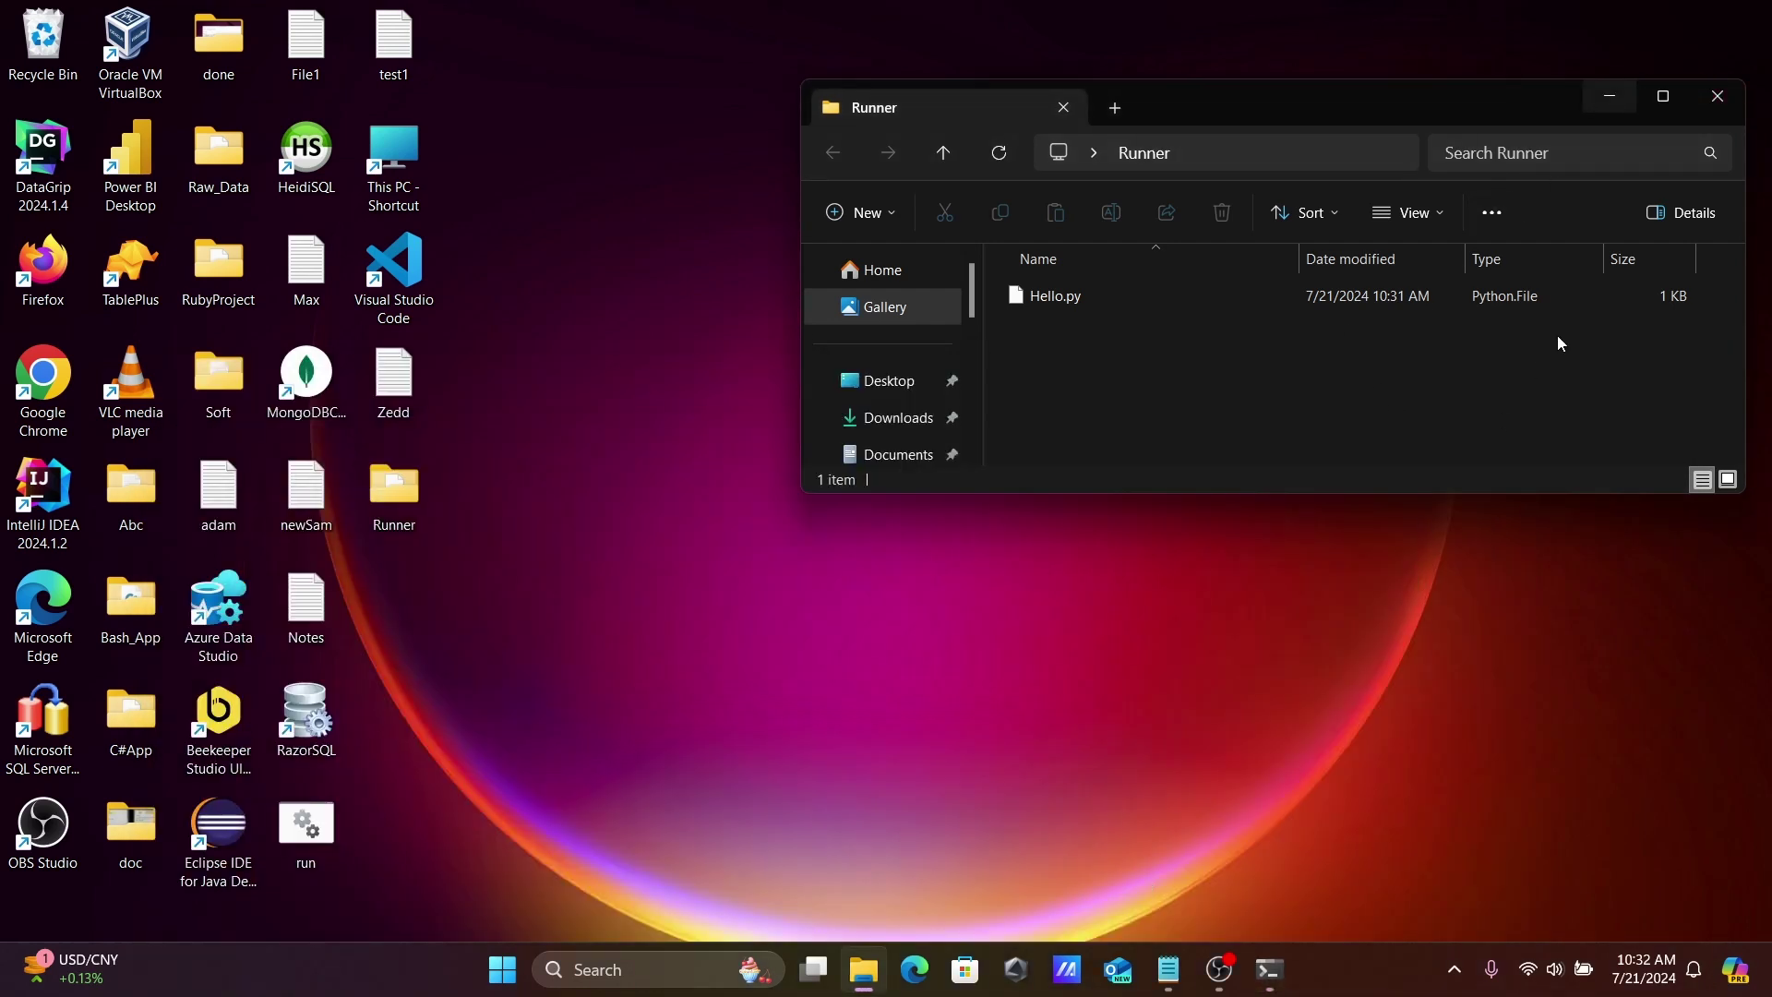
left_click(1622, 93)
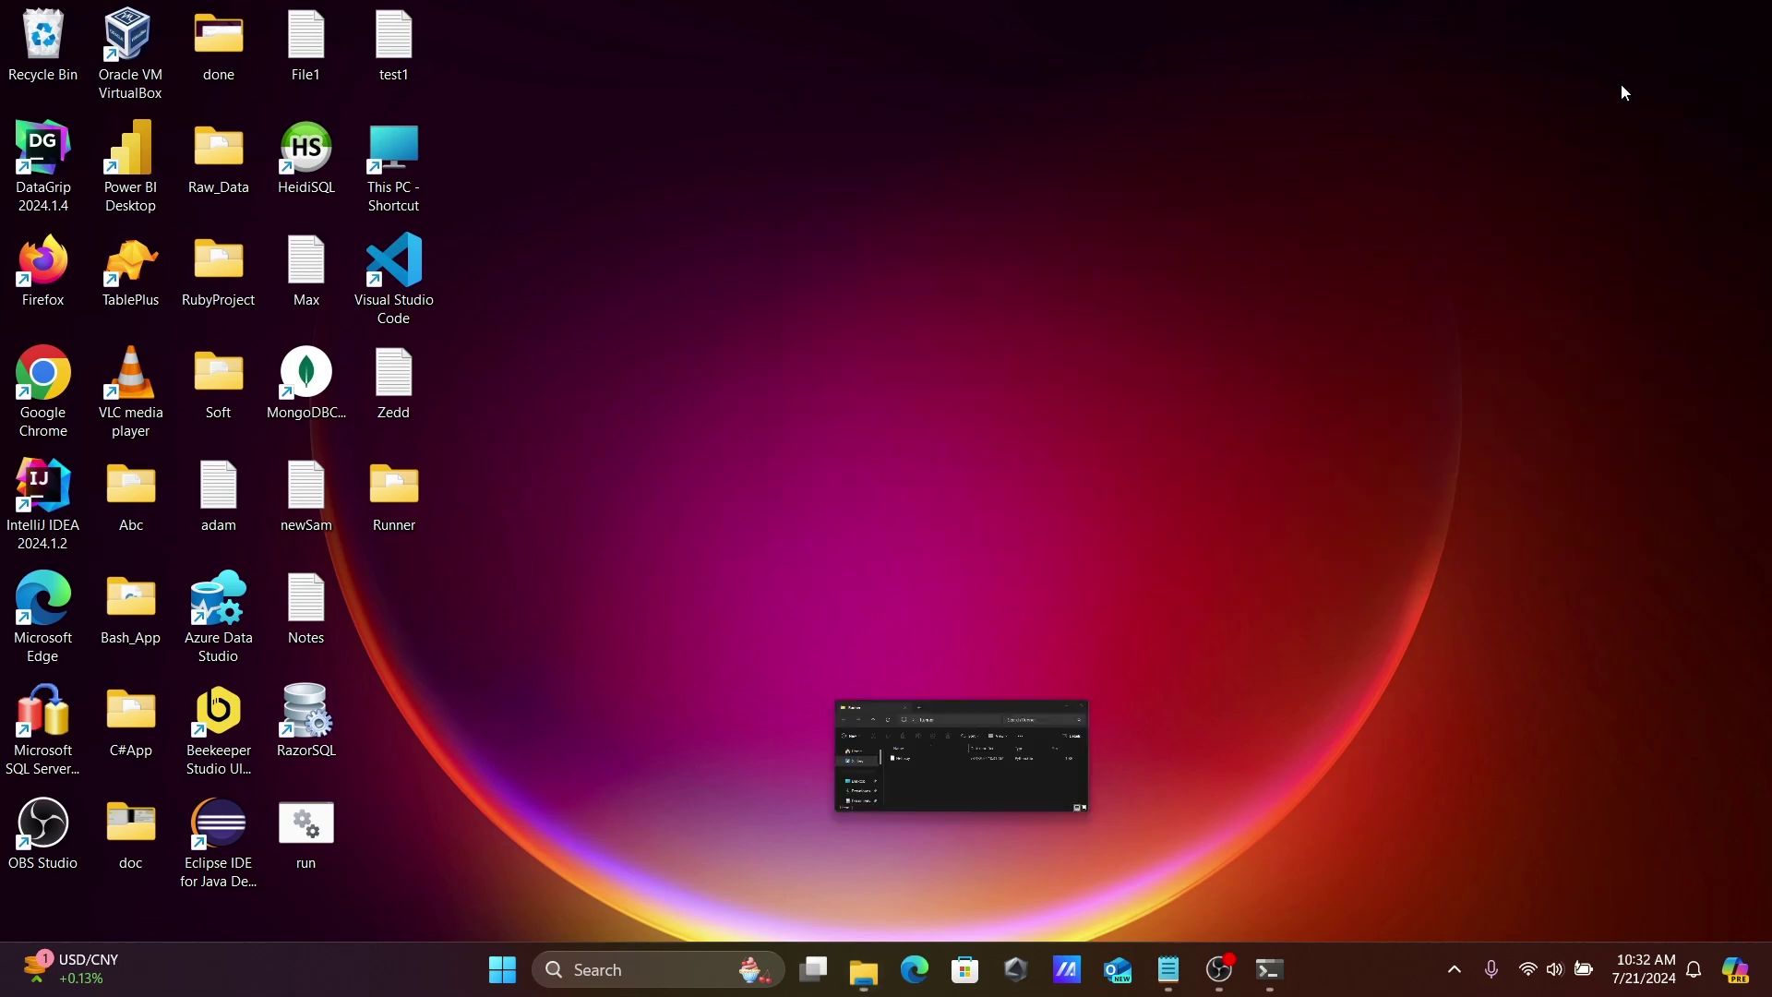
left_click(1170, 969)
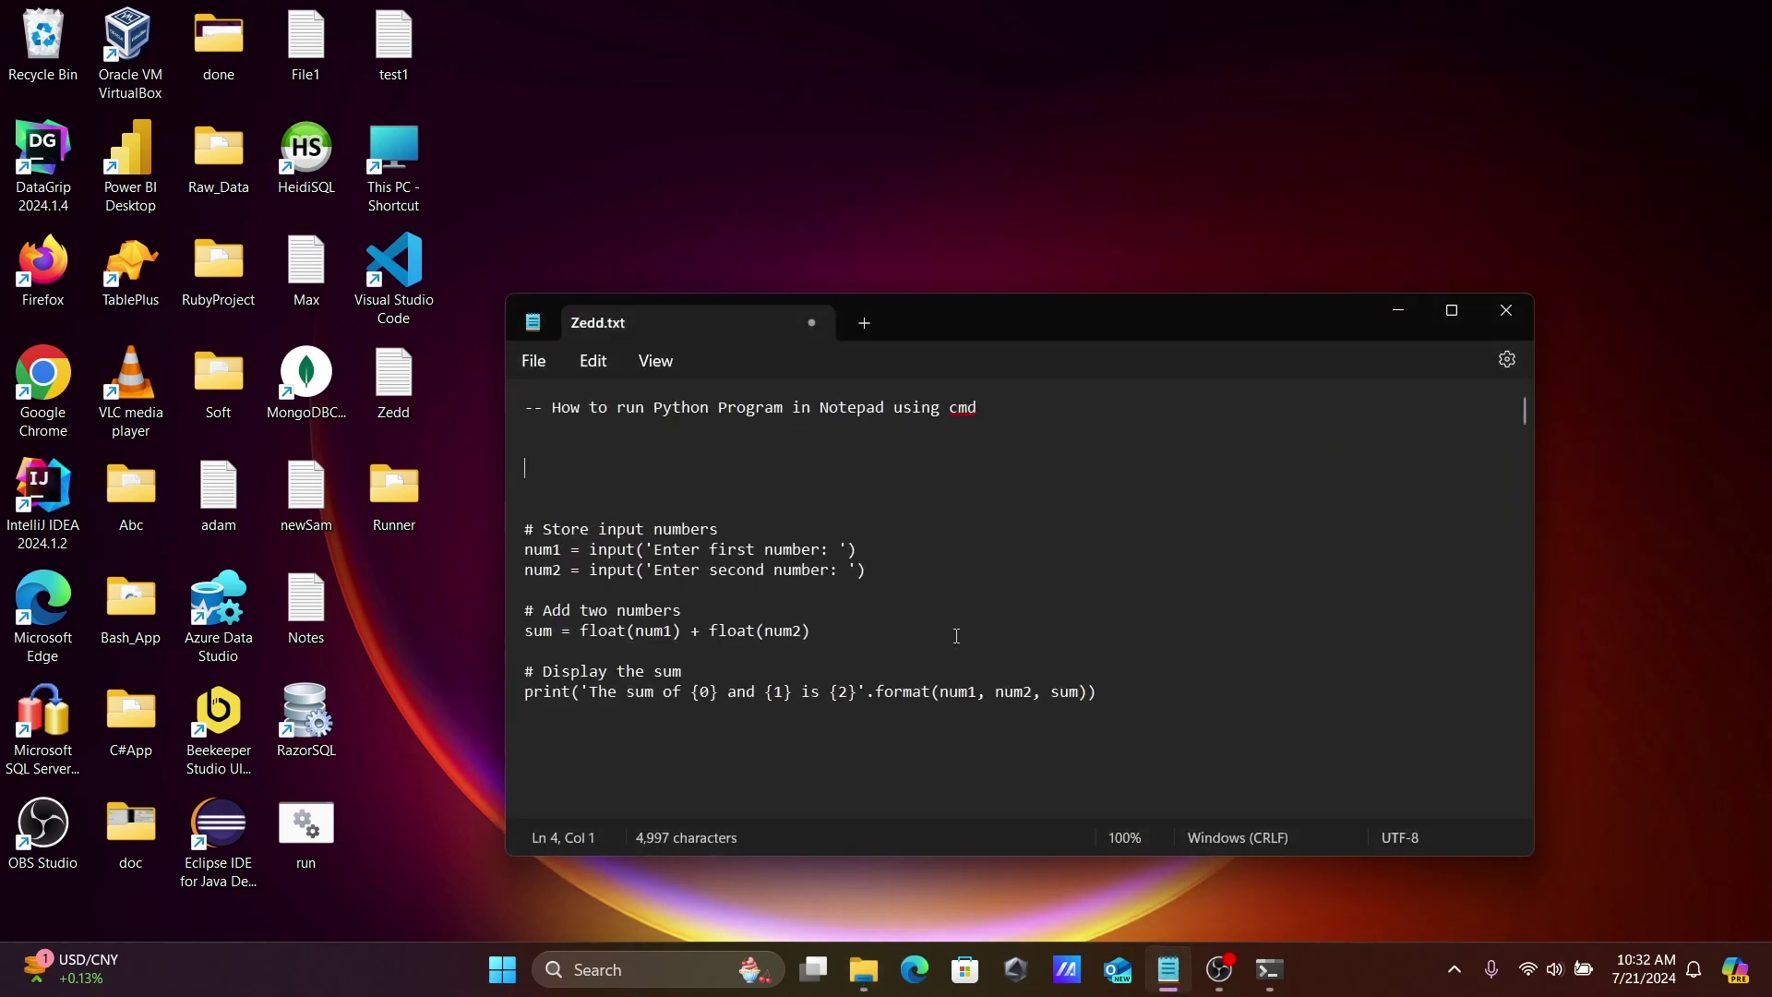
left_click_drag(1111, 699, 506, 529)
key("ctrl+c")
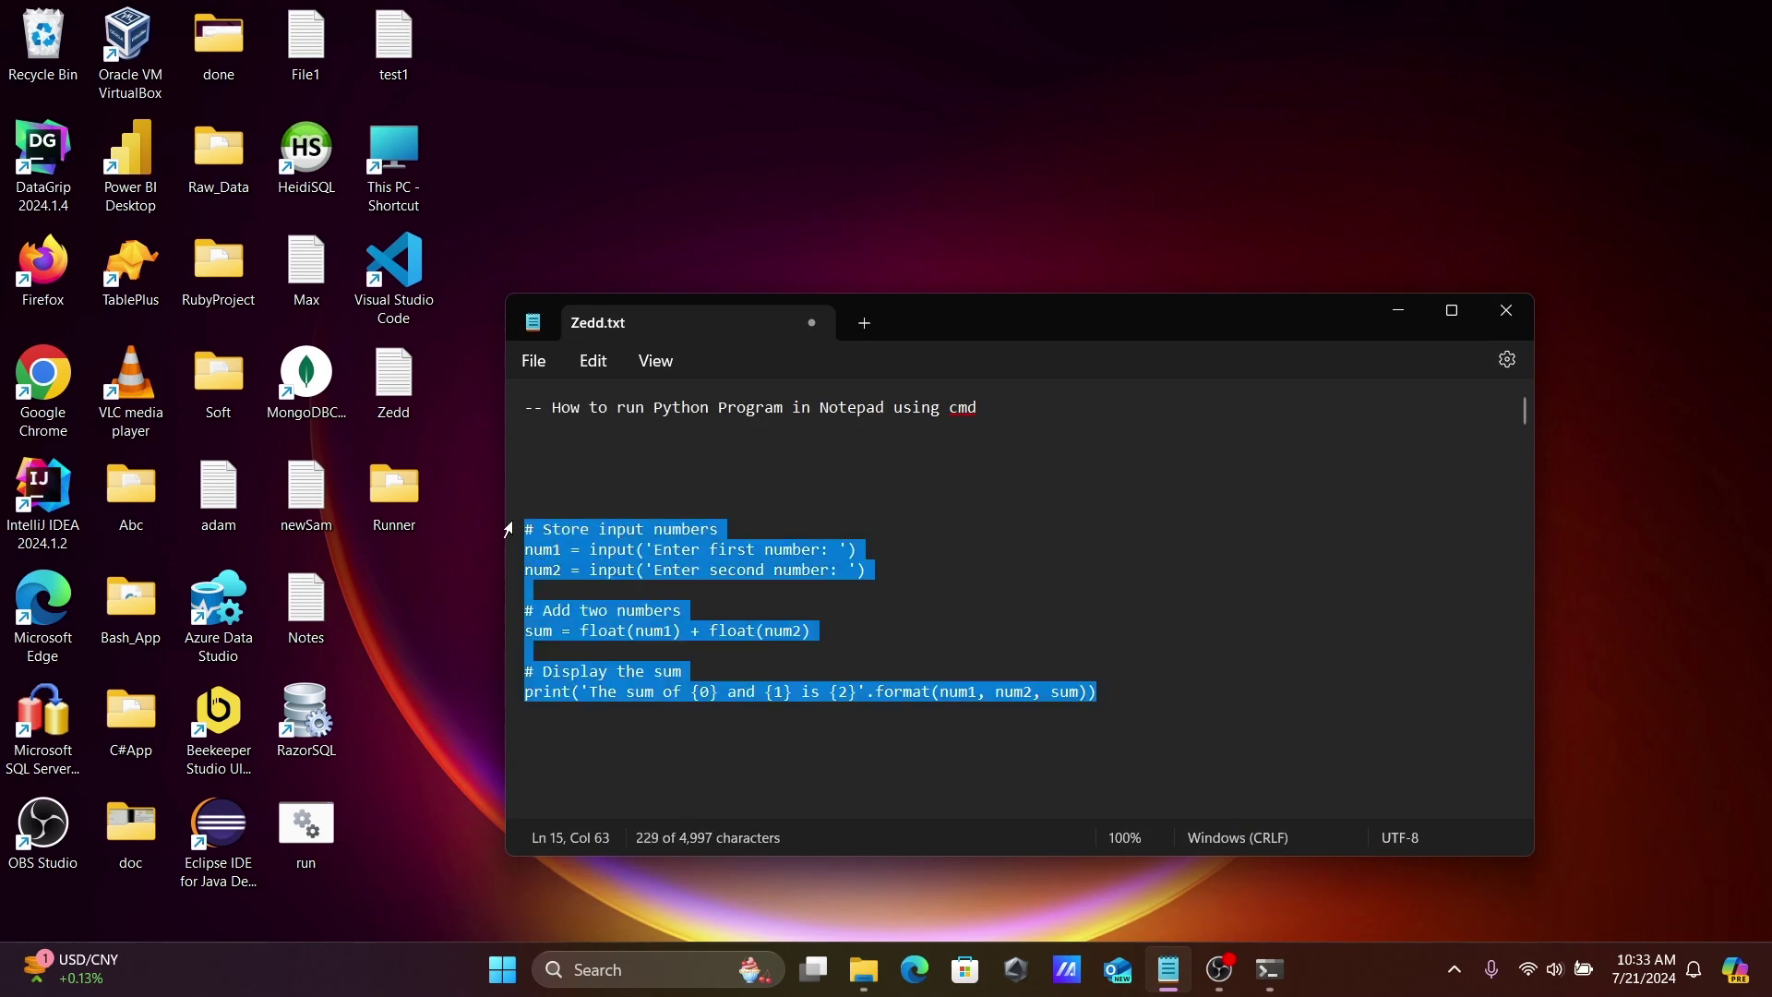
Step: Paste the addition code into a new tab, save it as add.py in Runner, and close the tab
left_click(862, 324)
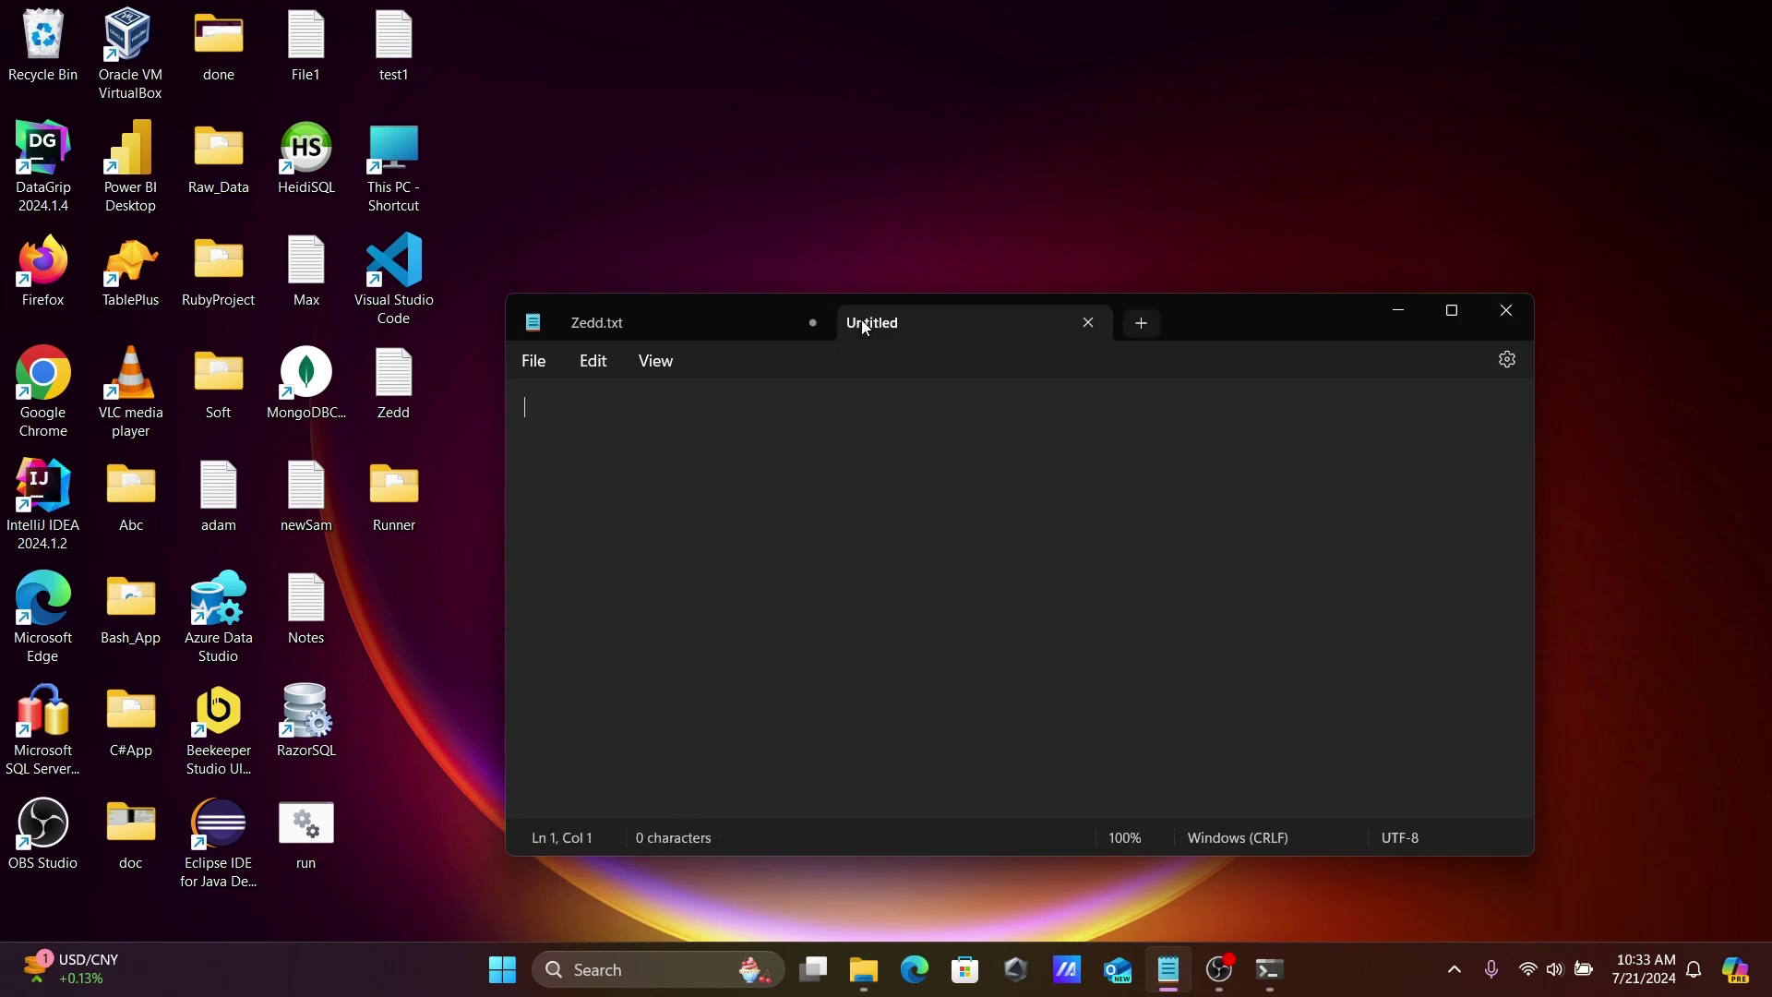
key("ctrl+v")
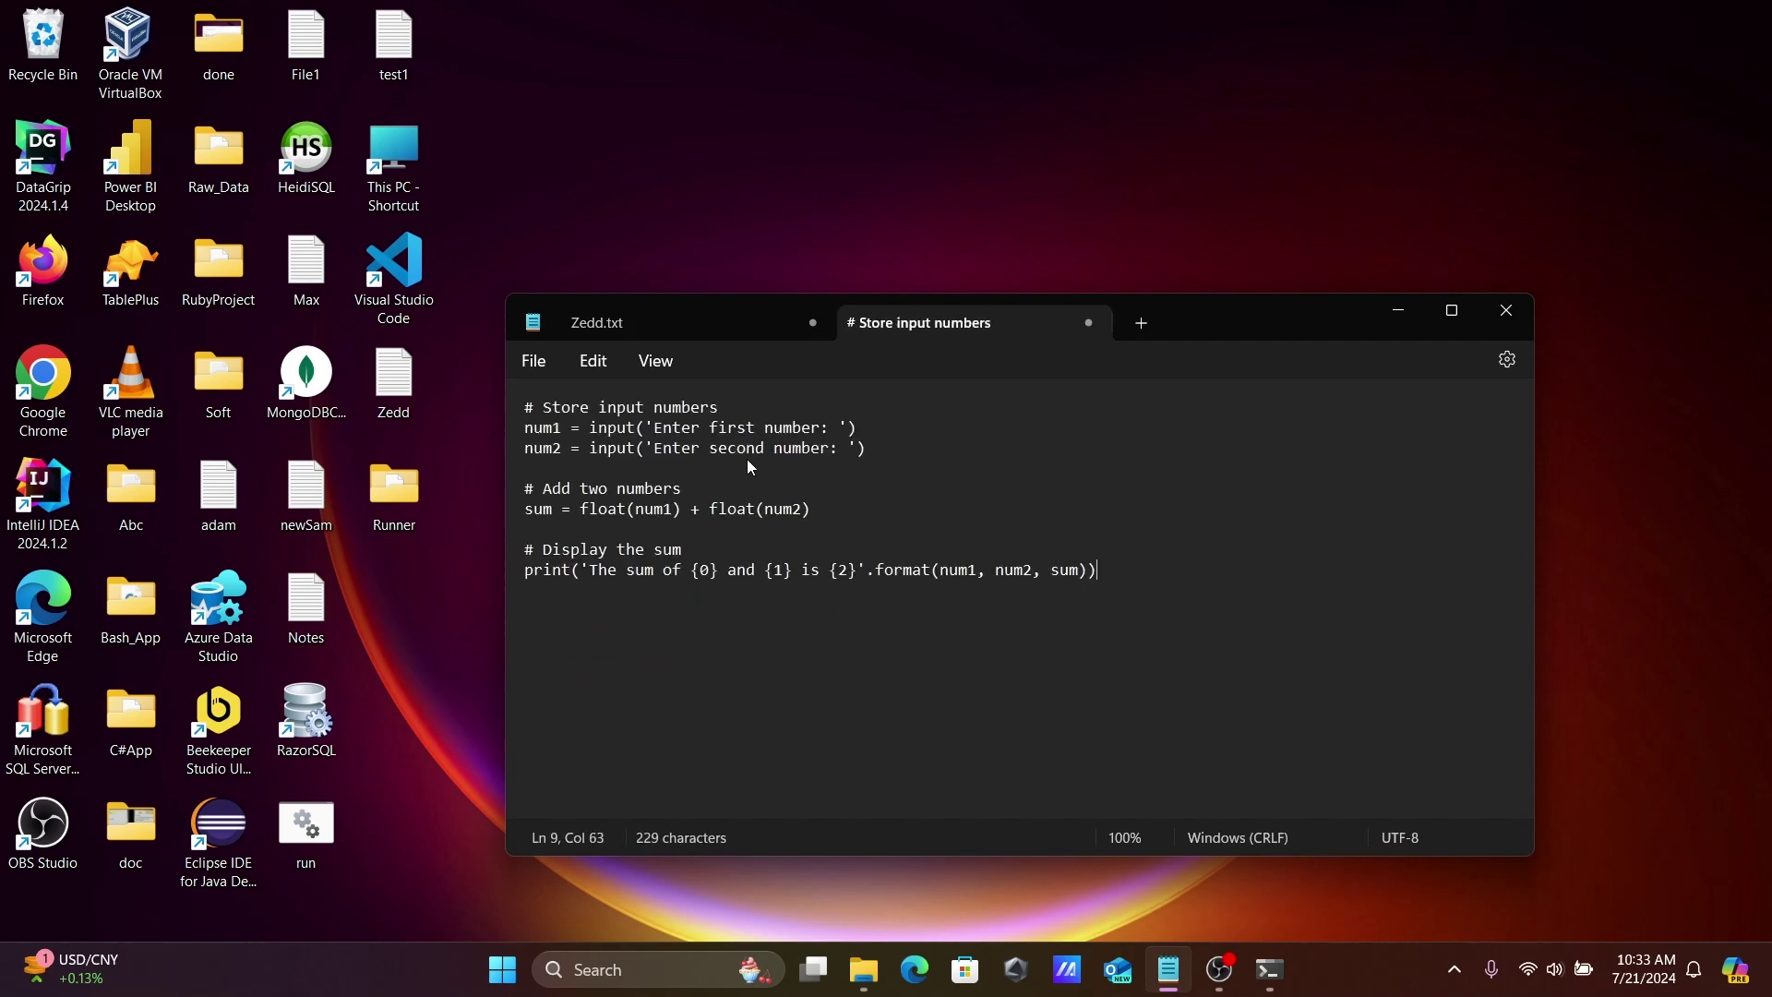
key("ctrl+s")
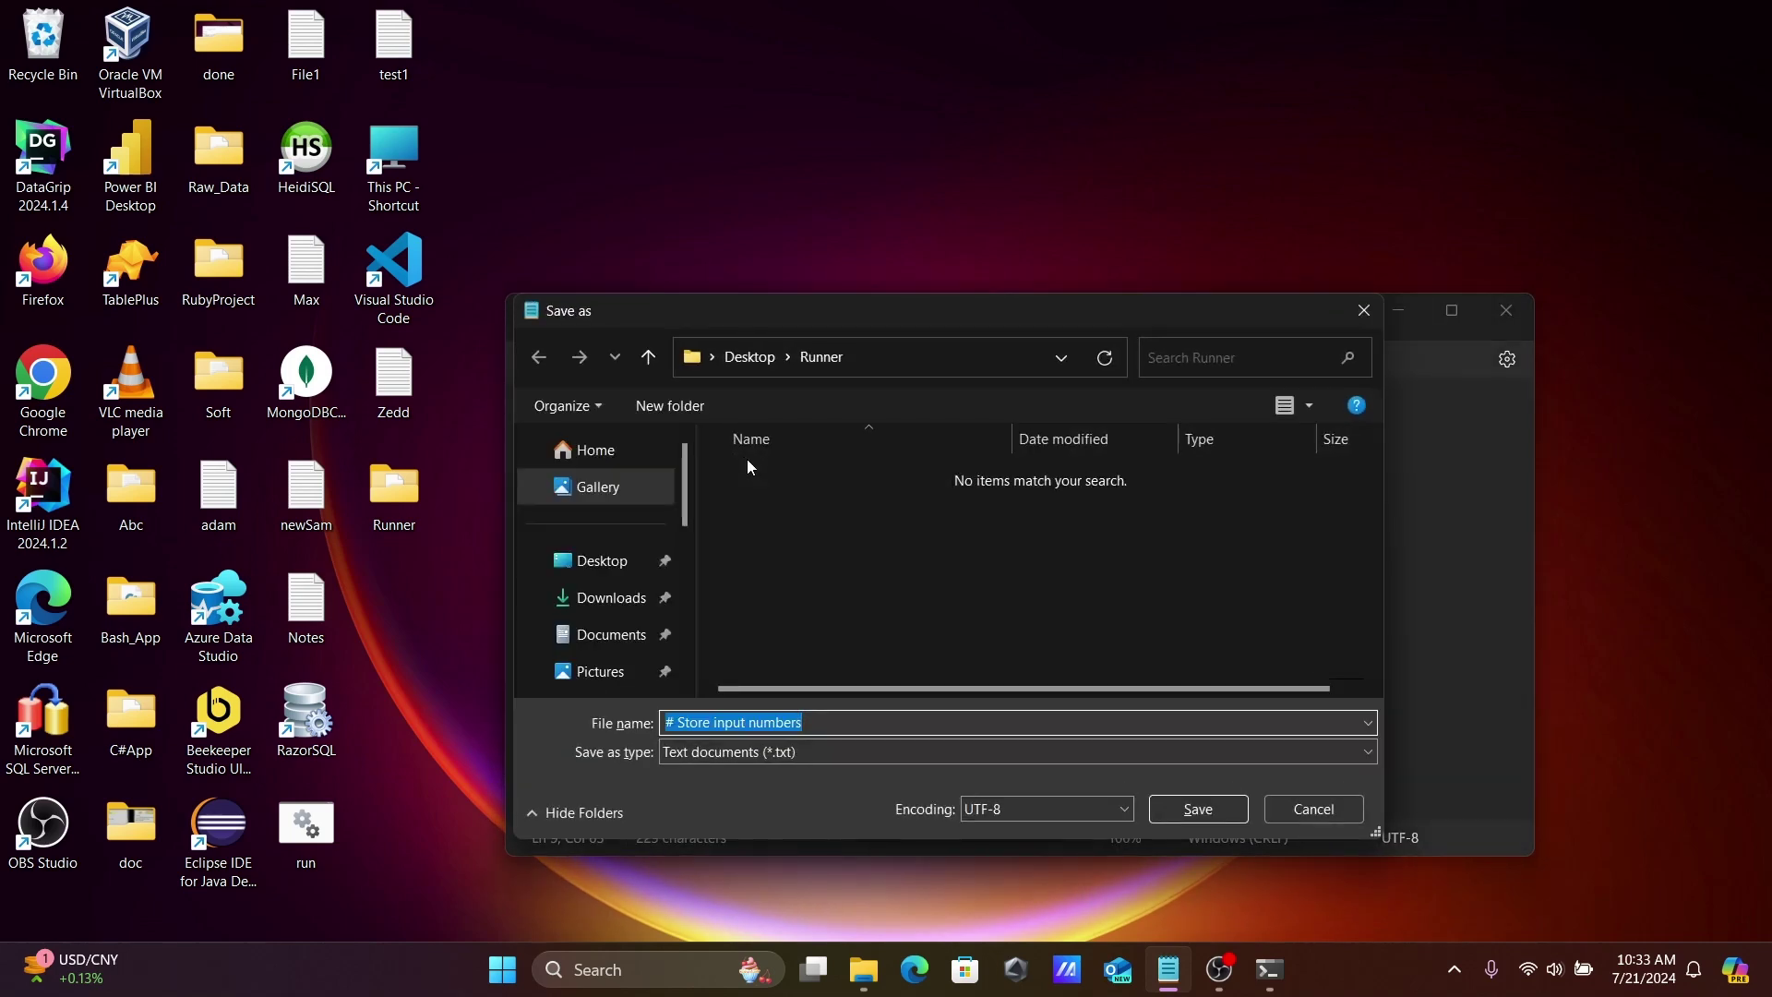
type("add.")
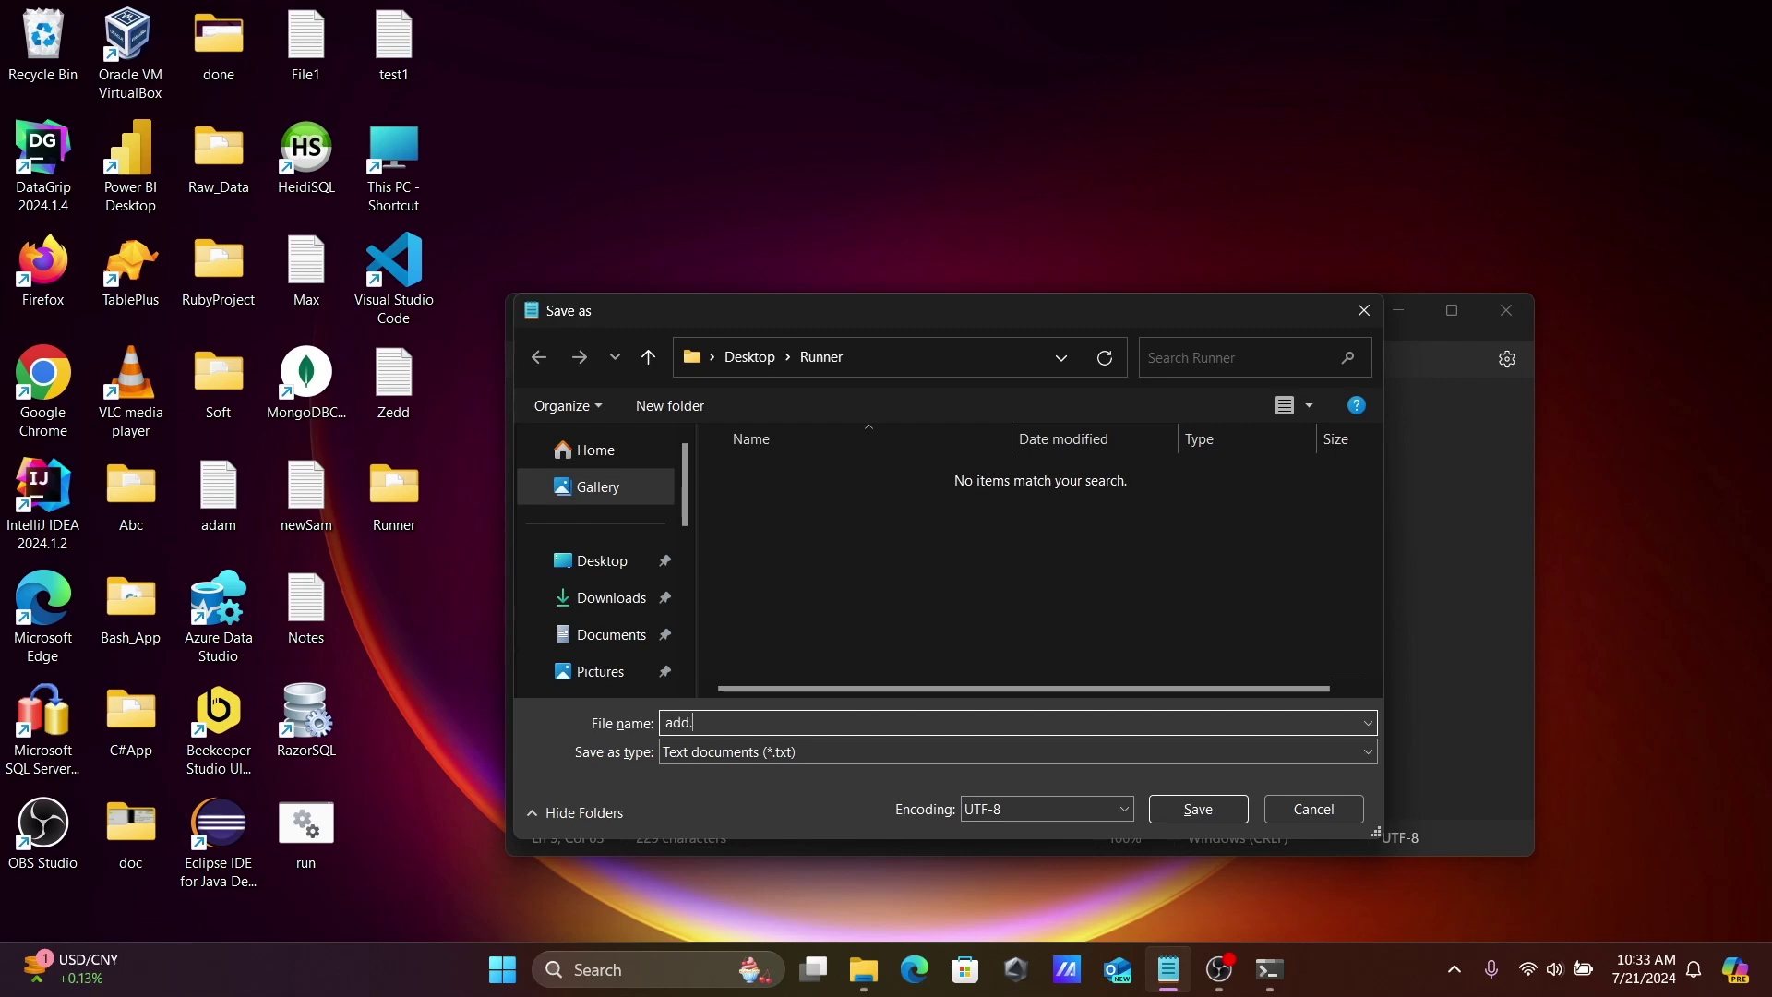
type("py")
key("Return")
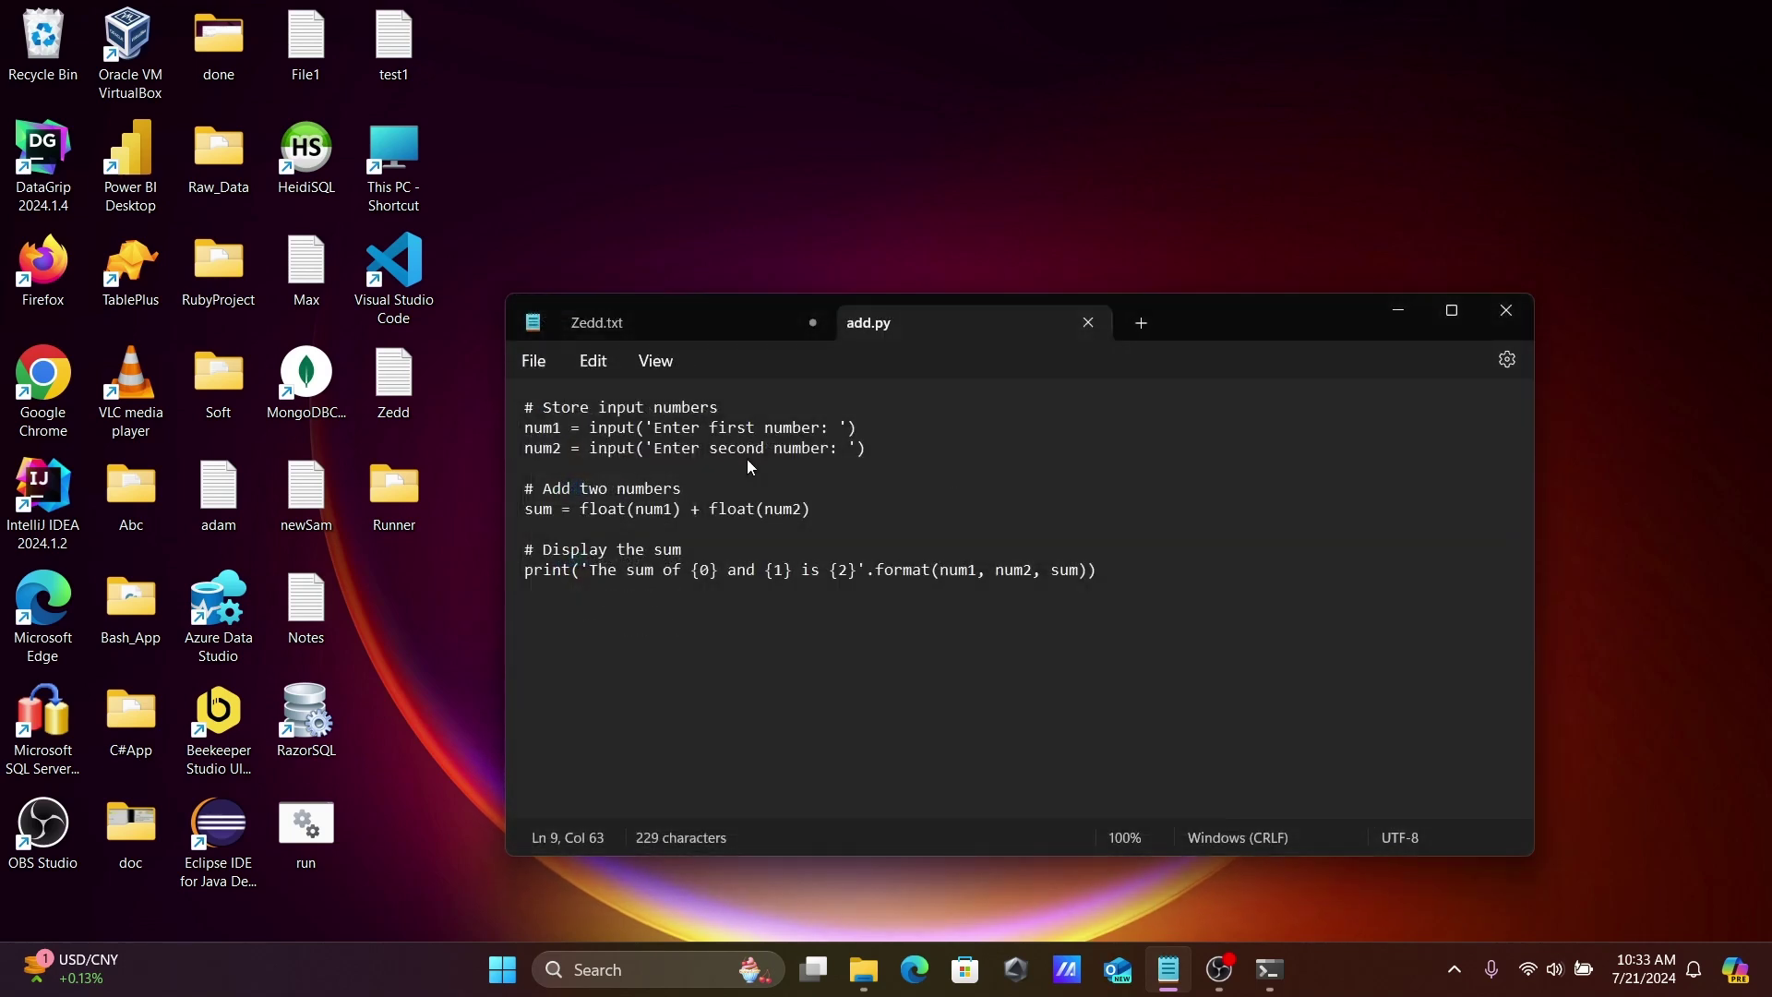
left_click(1088, 324)
Step: Minimize Notepad, open Runner, and run dir in Command Prompt to list add.py and Hello.py
left_click(1396, 311)
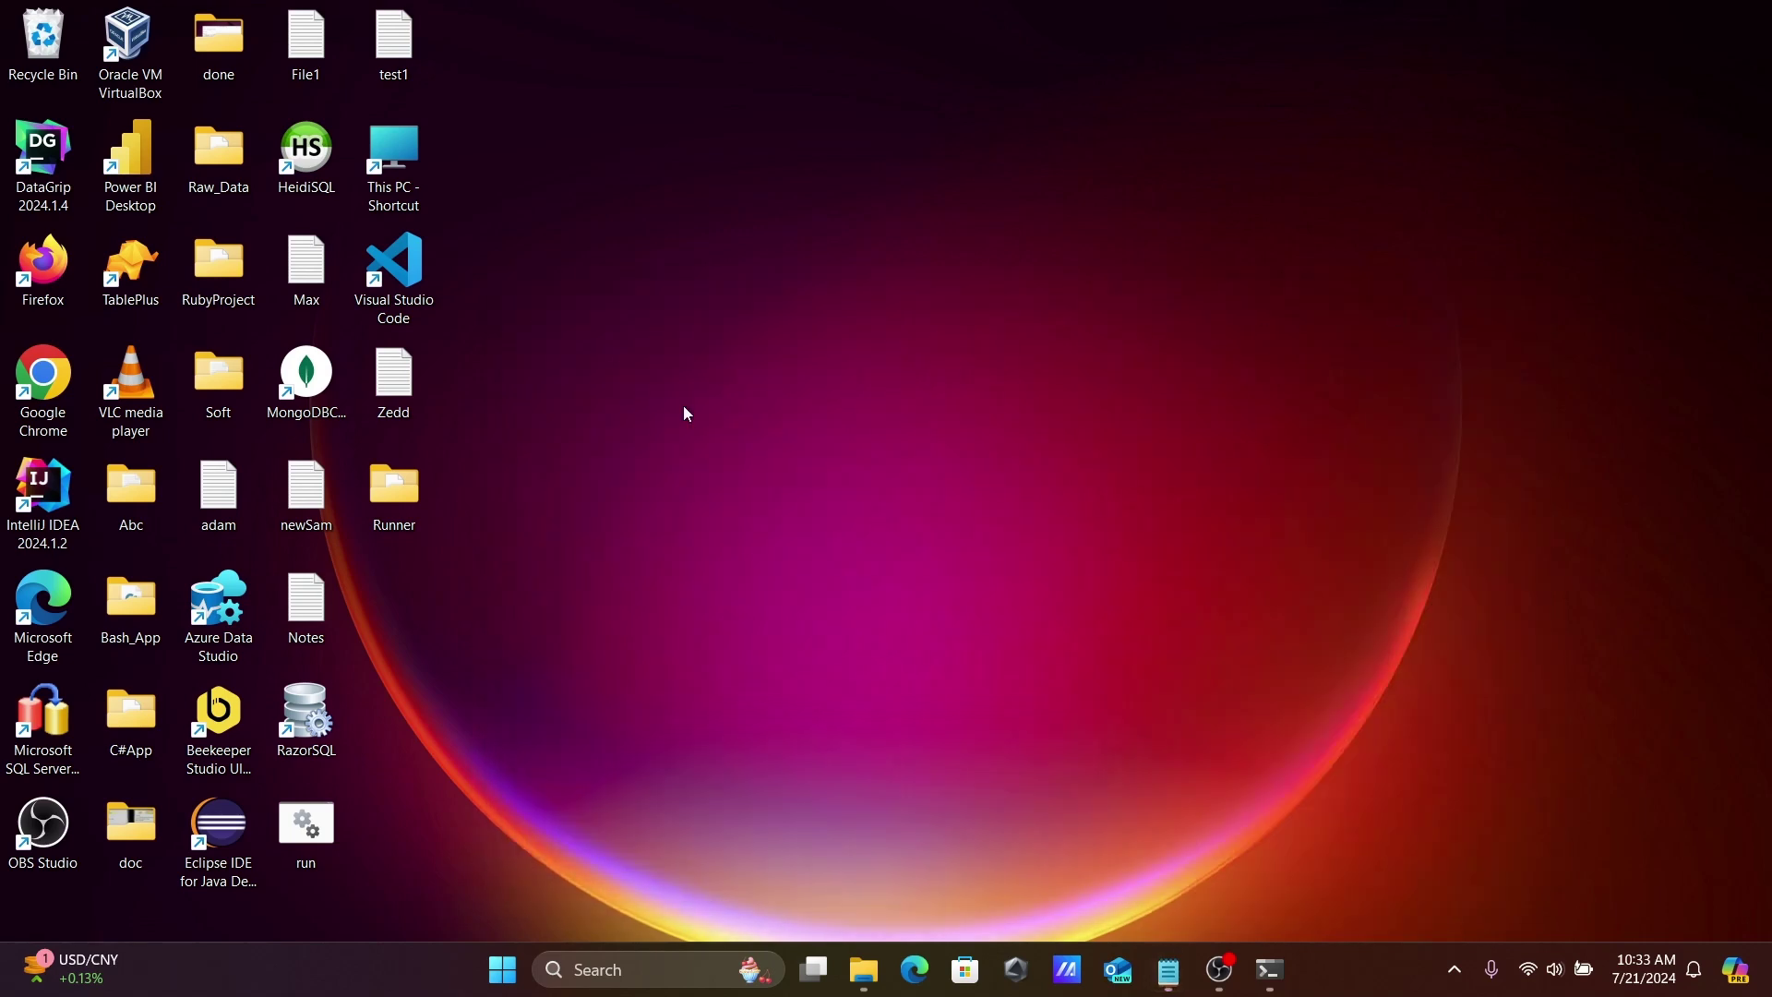
double_click(396, 489)
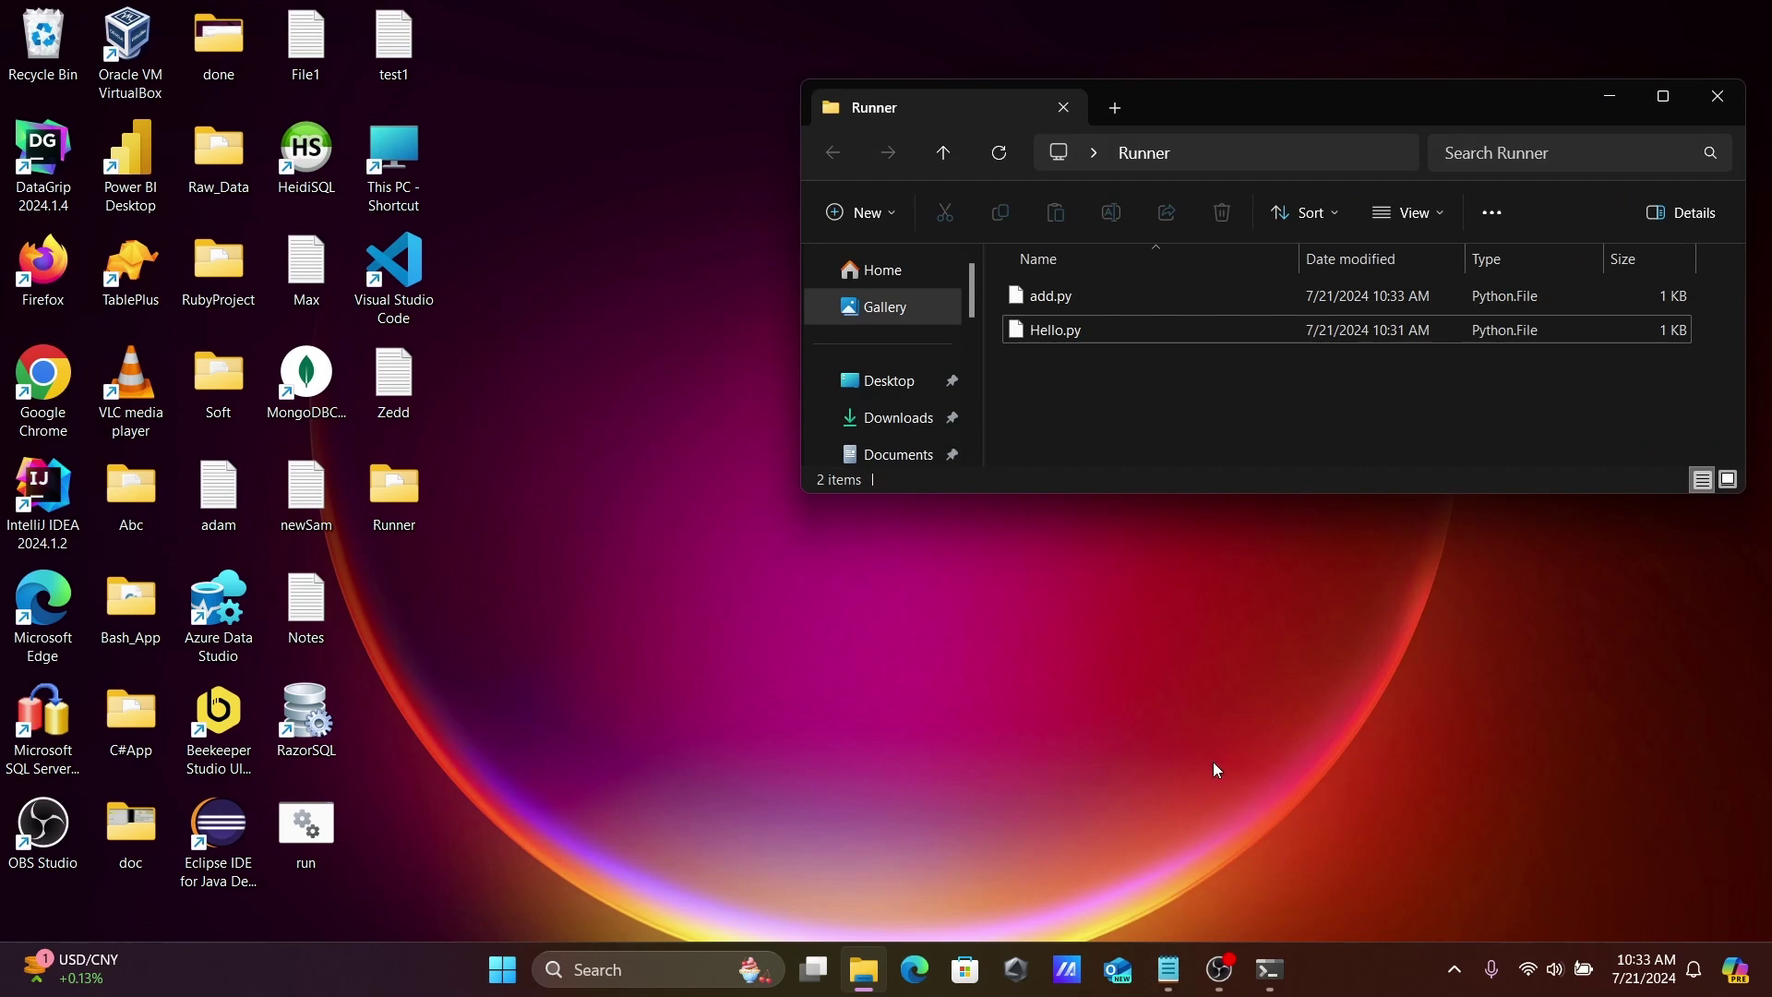
left_click(1268, 967)
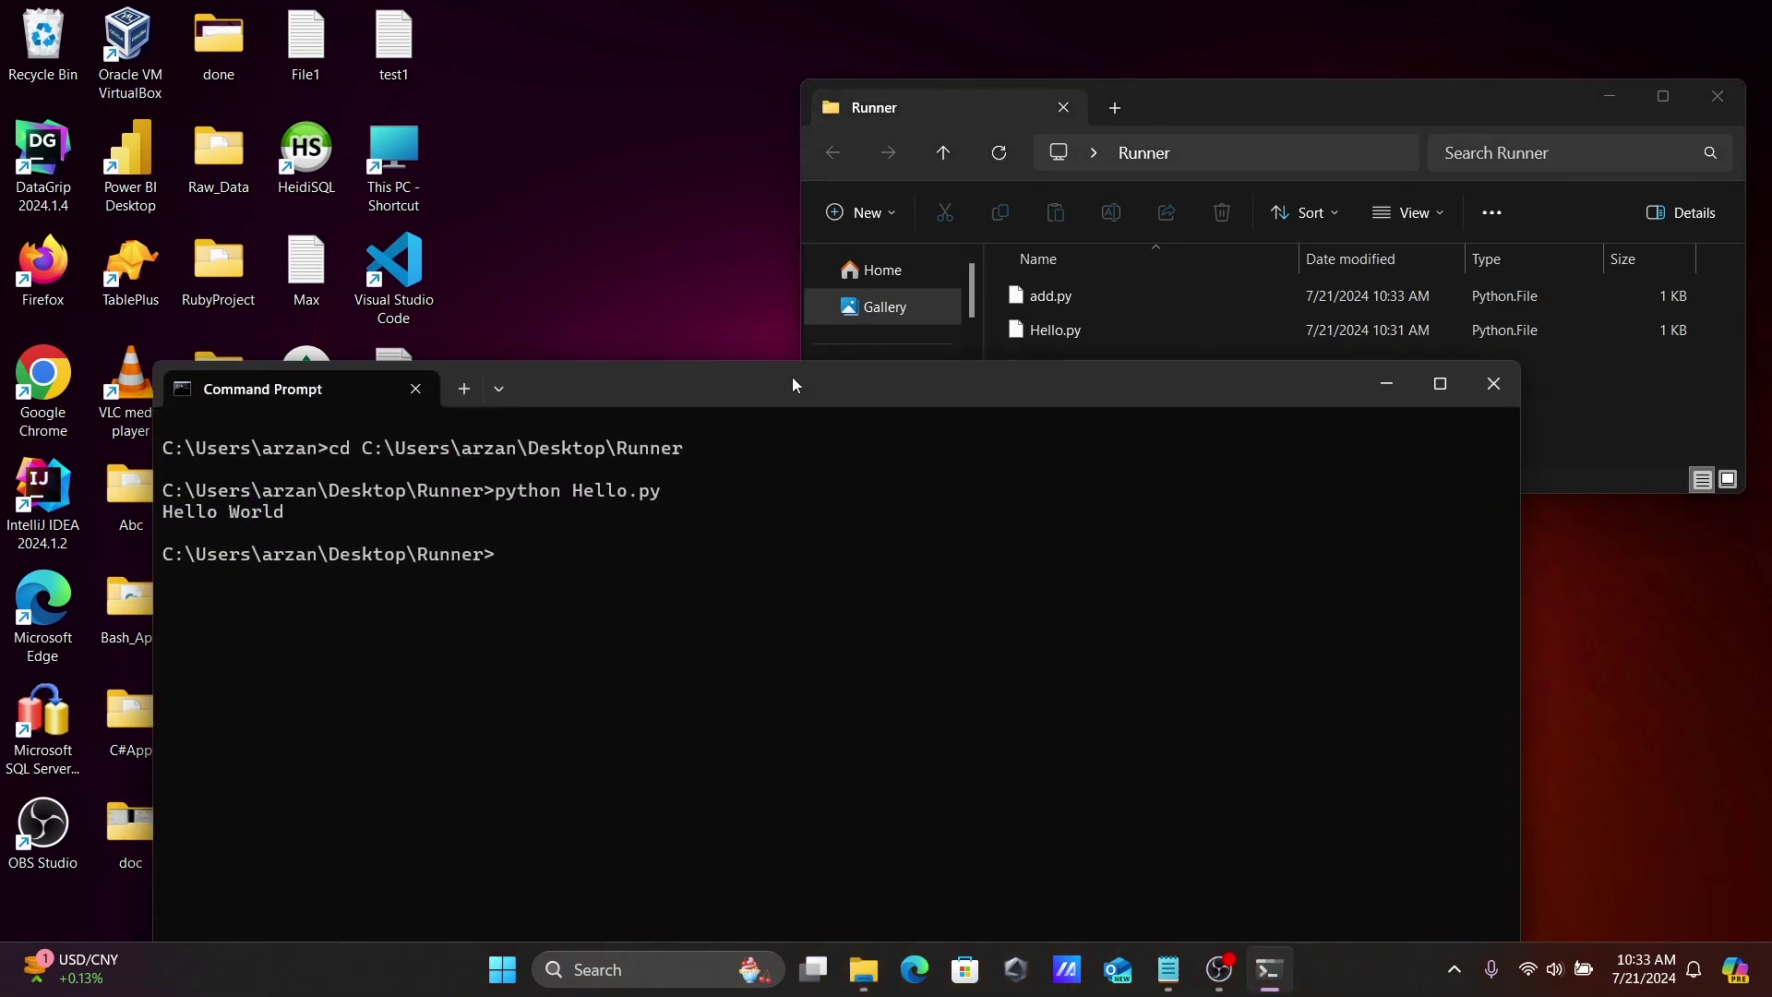
left_click_drag(722, 394, 1089, 454)
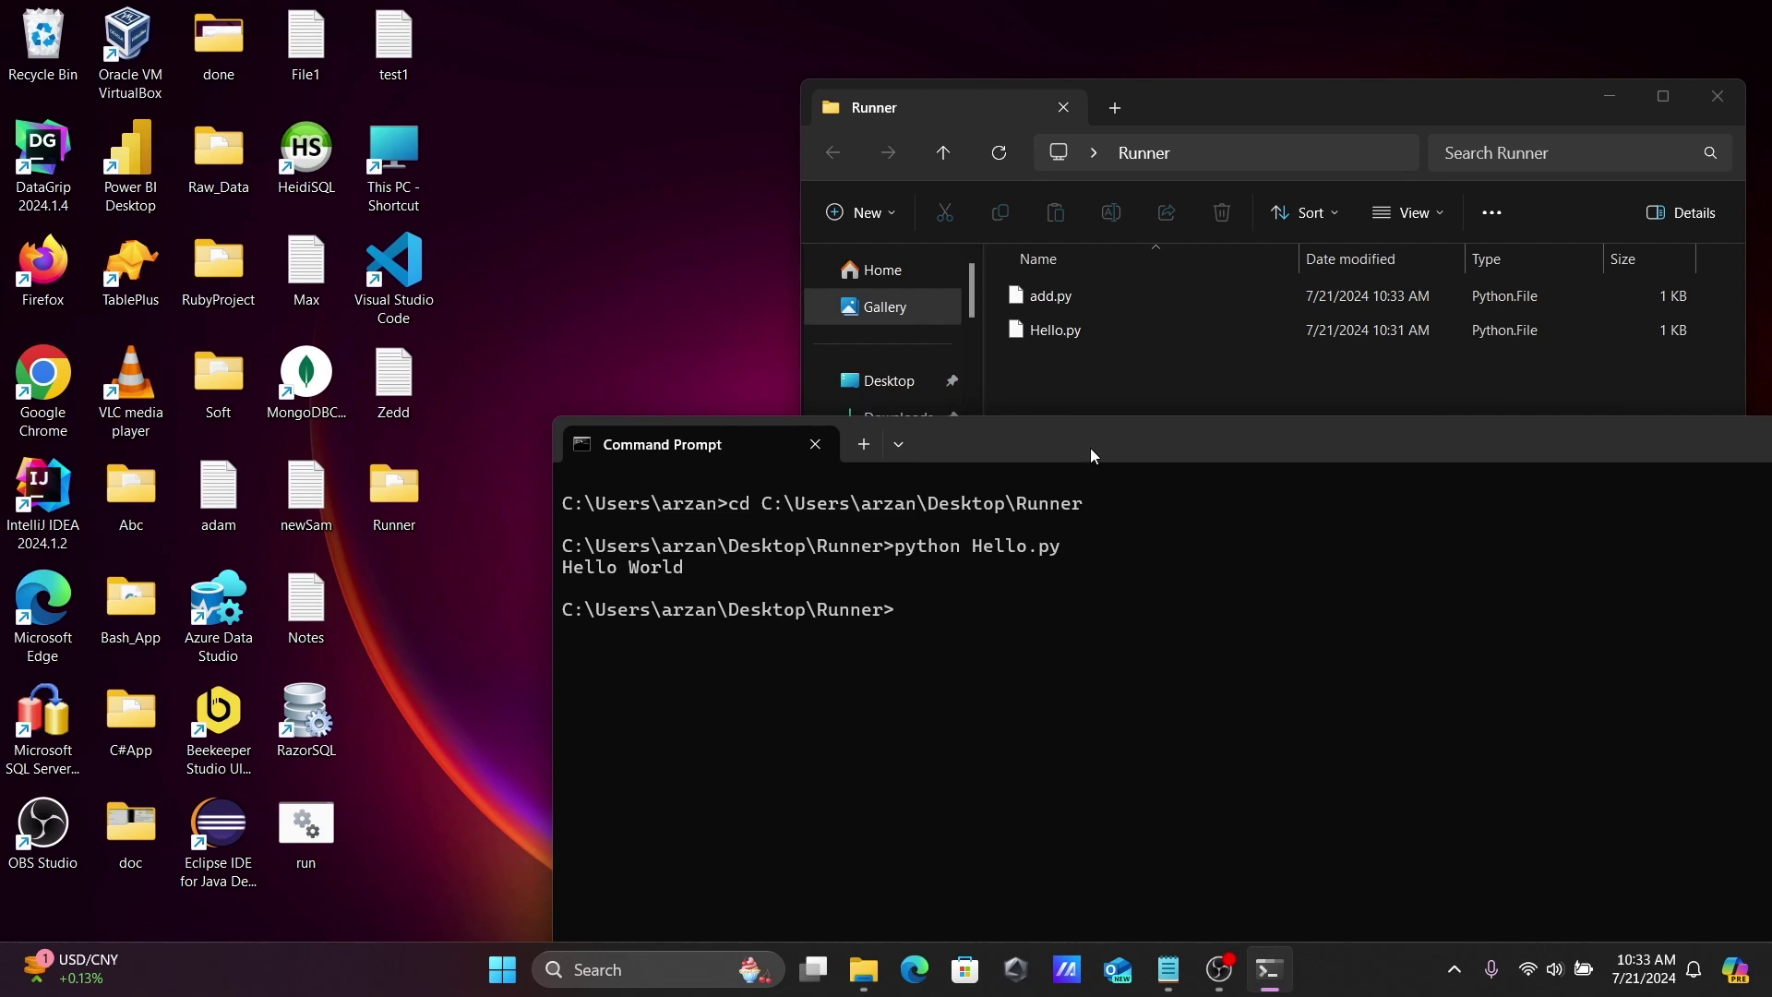
type("ls")
key("BackSpace")
key("BackSpace")
type("dir")
key("Return")
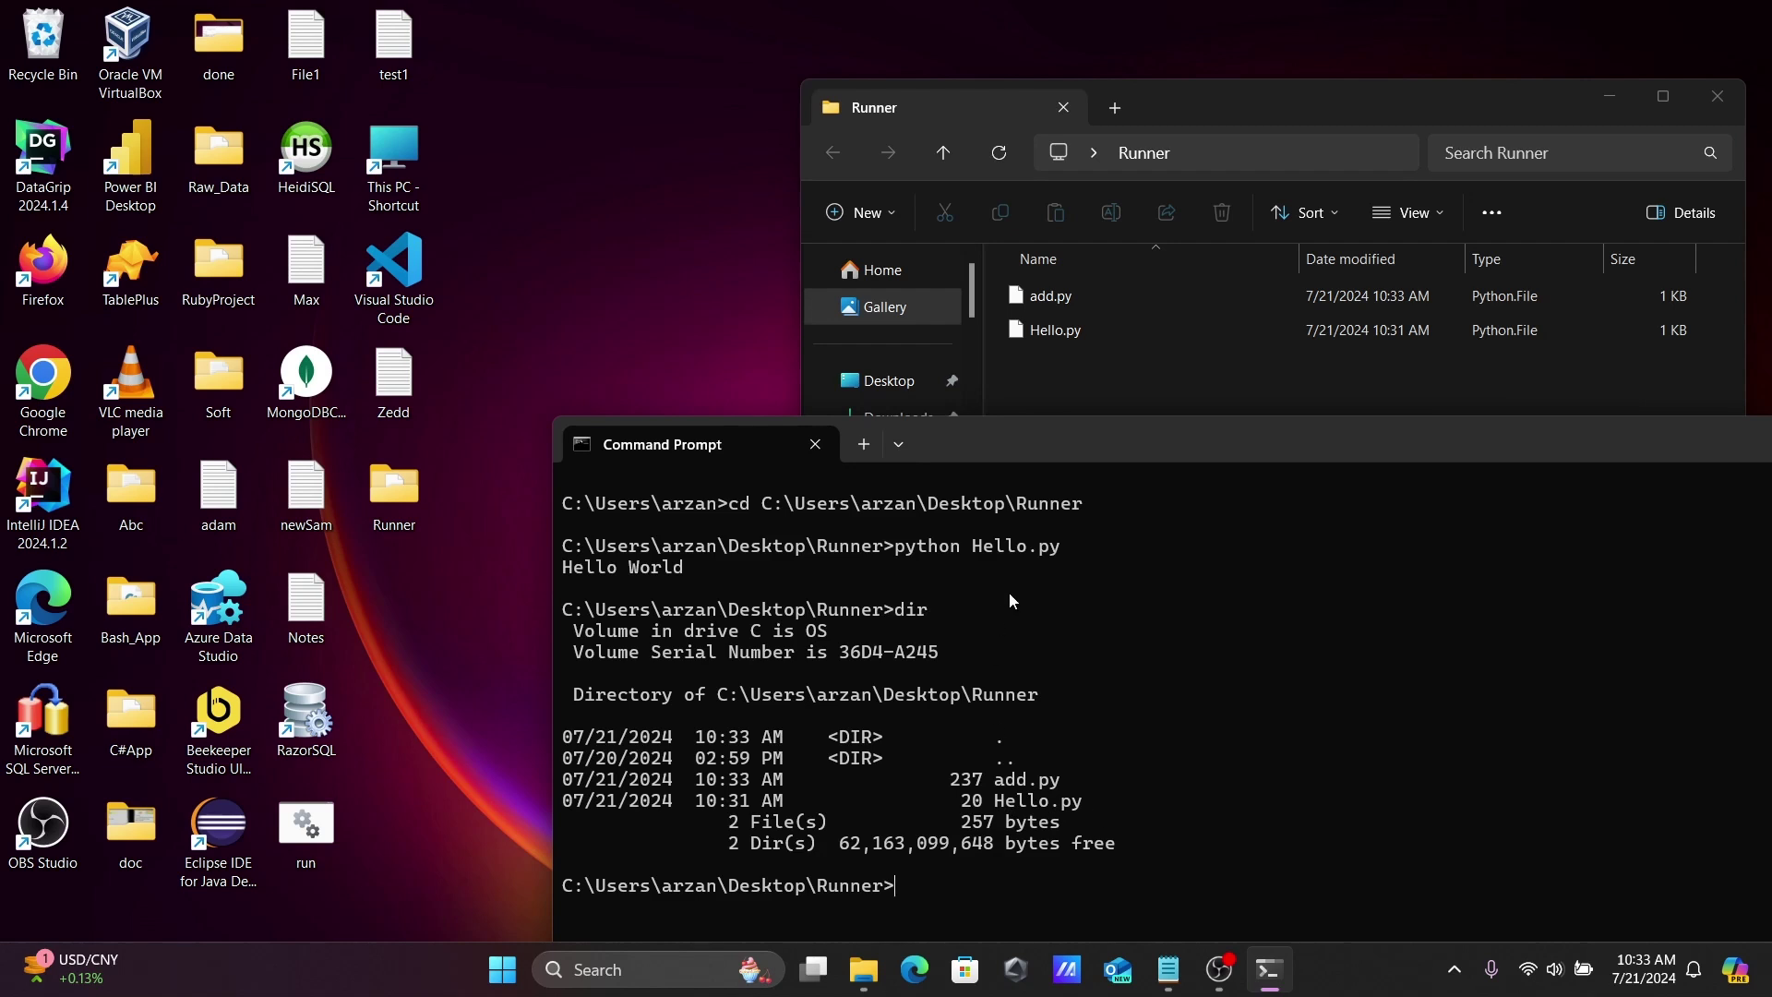
Step: Run python add.py with inputs 8 and 7 to get 15.0, then close Command Prompt
left_click_drag(999, 442, 998, 390)
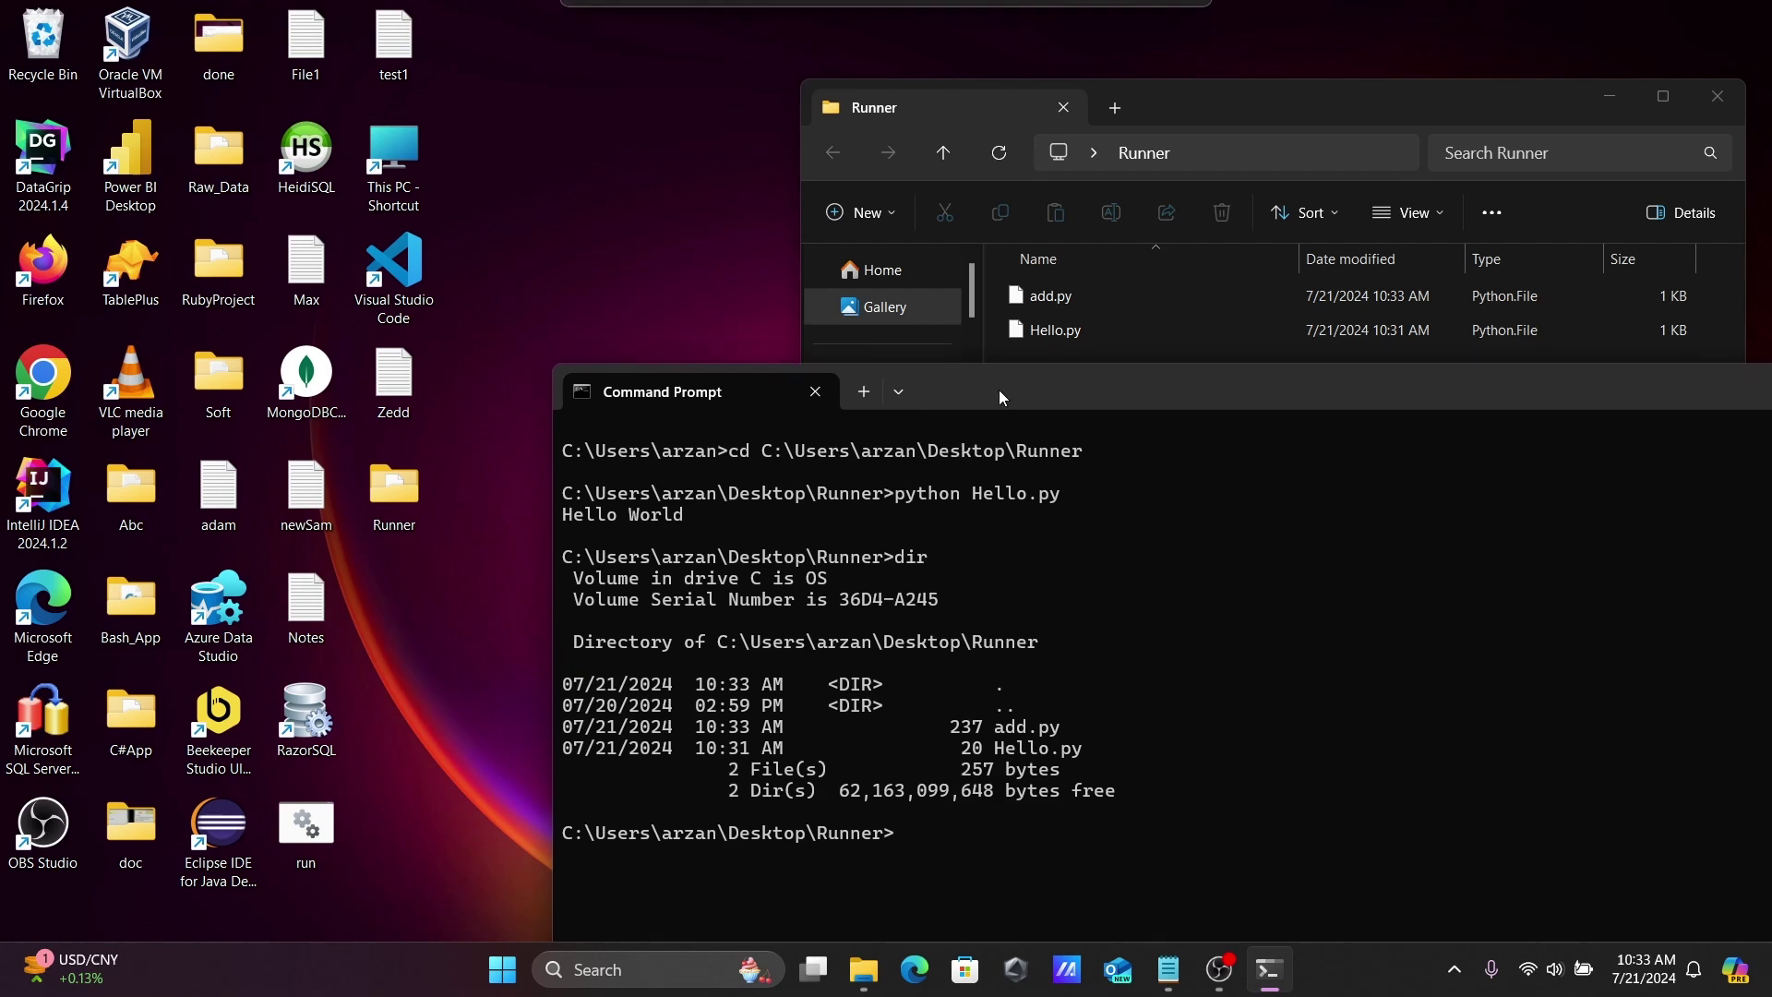
type("python")
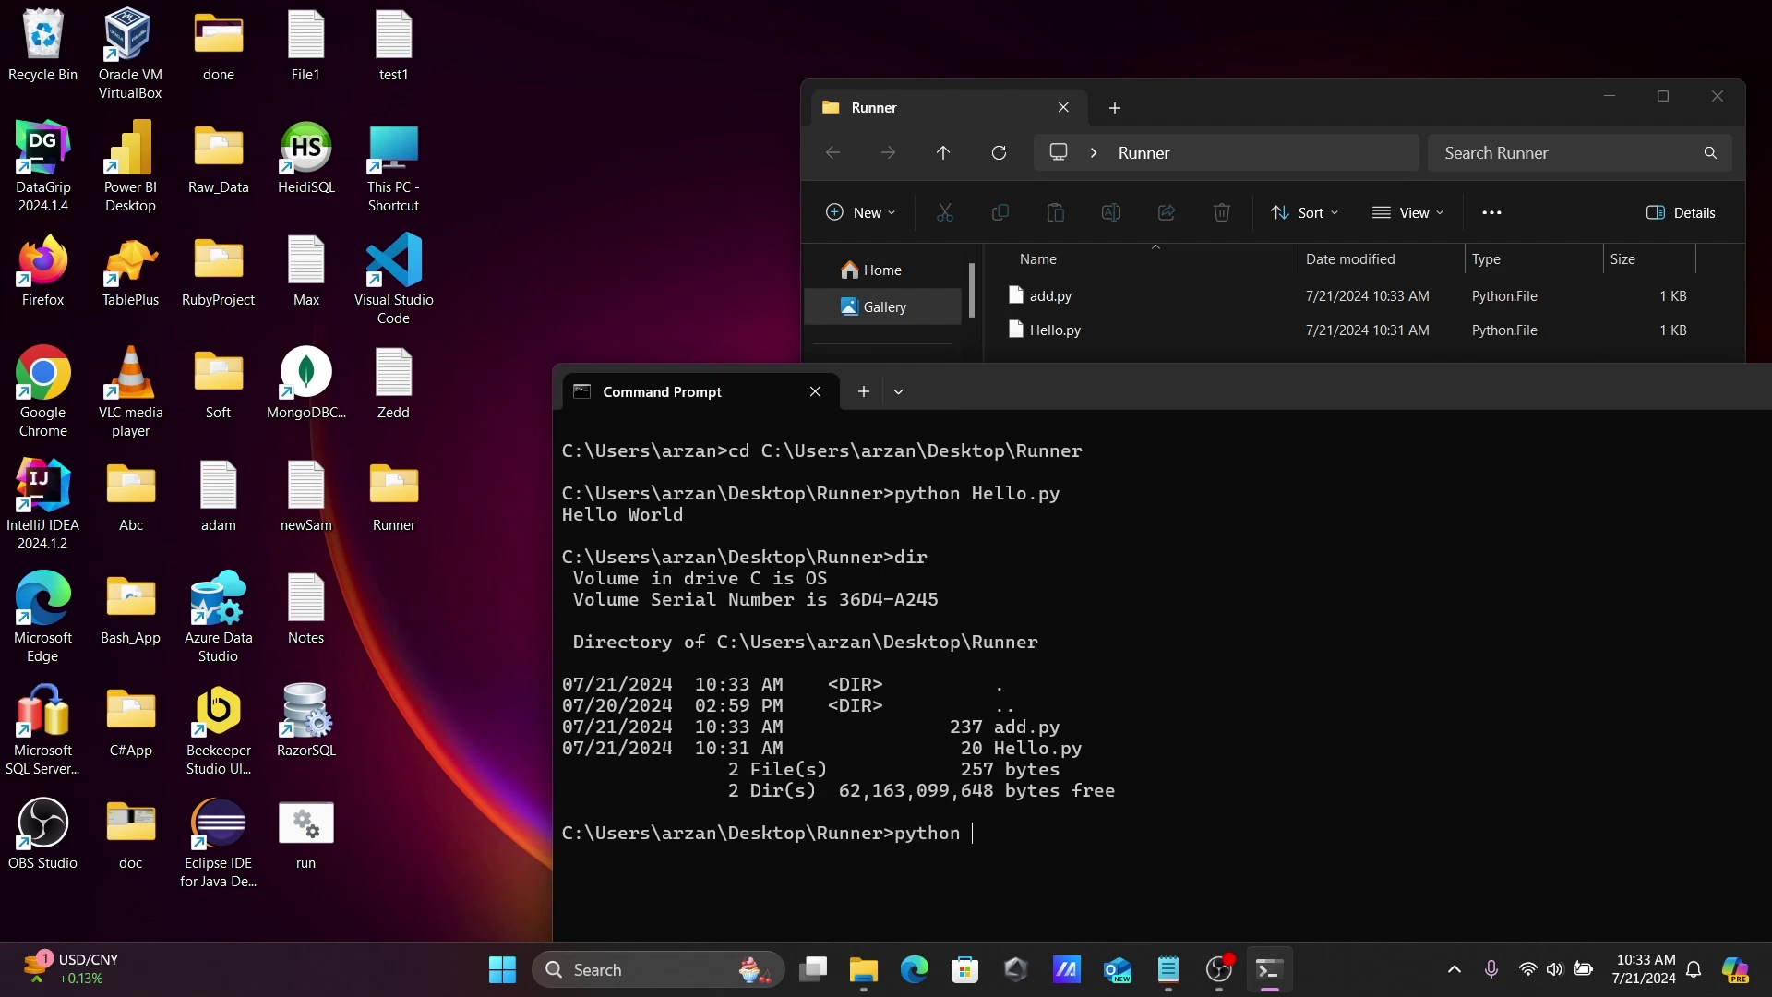
type(" add.")
type("py")
key("Return")
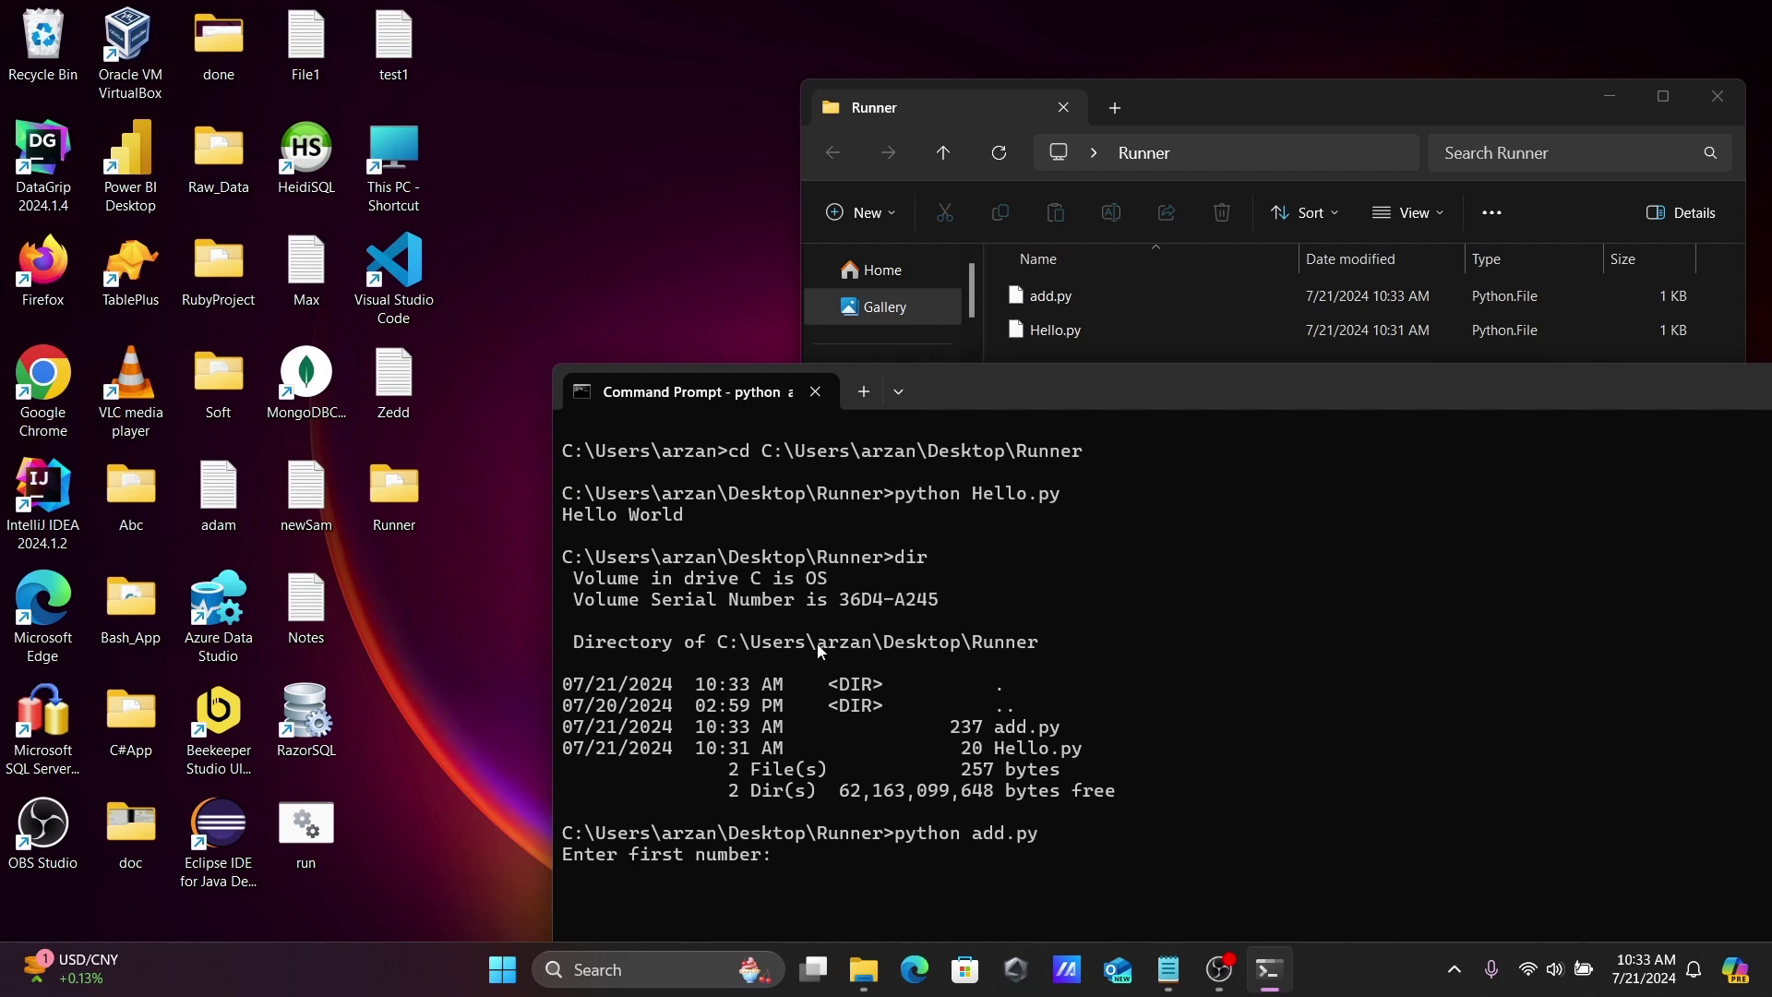
type("8")
key("Return")
type("7")
key("Return")
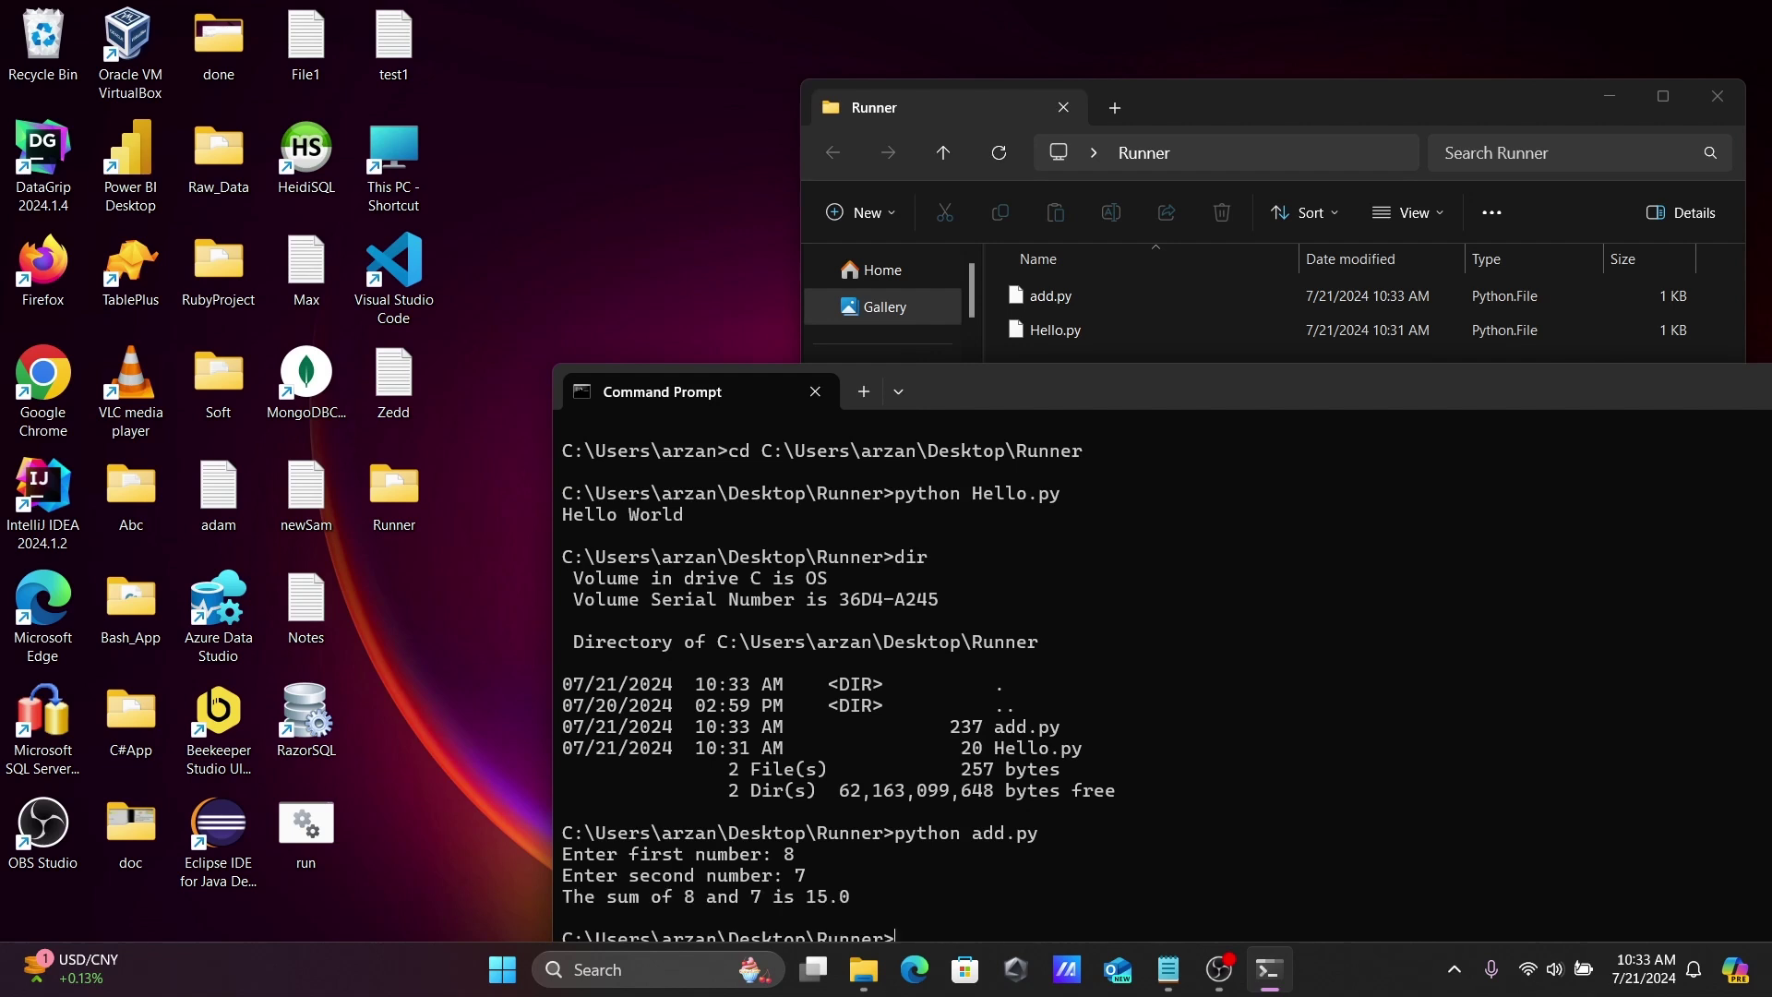
left_click_drag(973, 385, 962, 362)
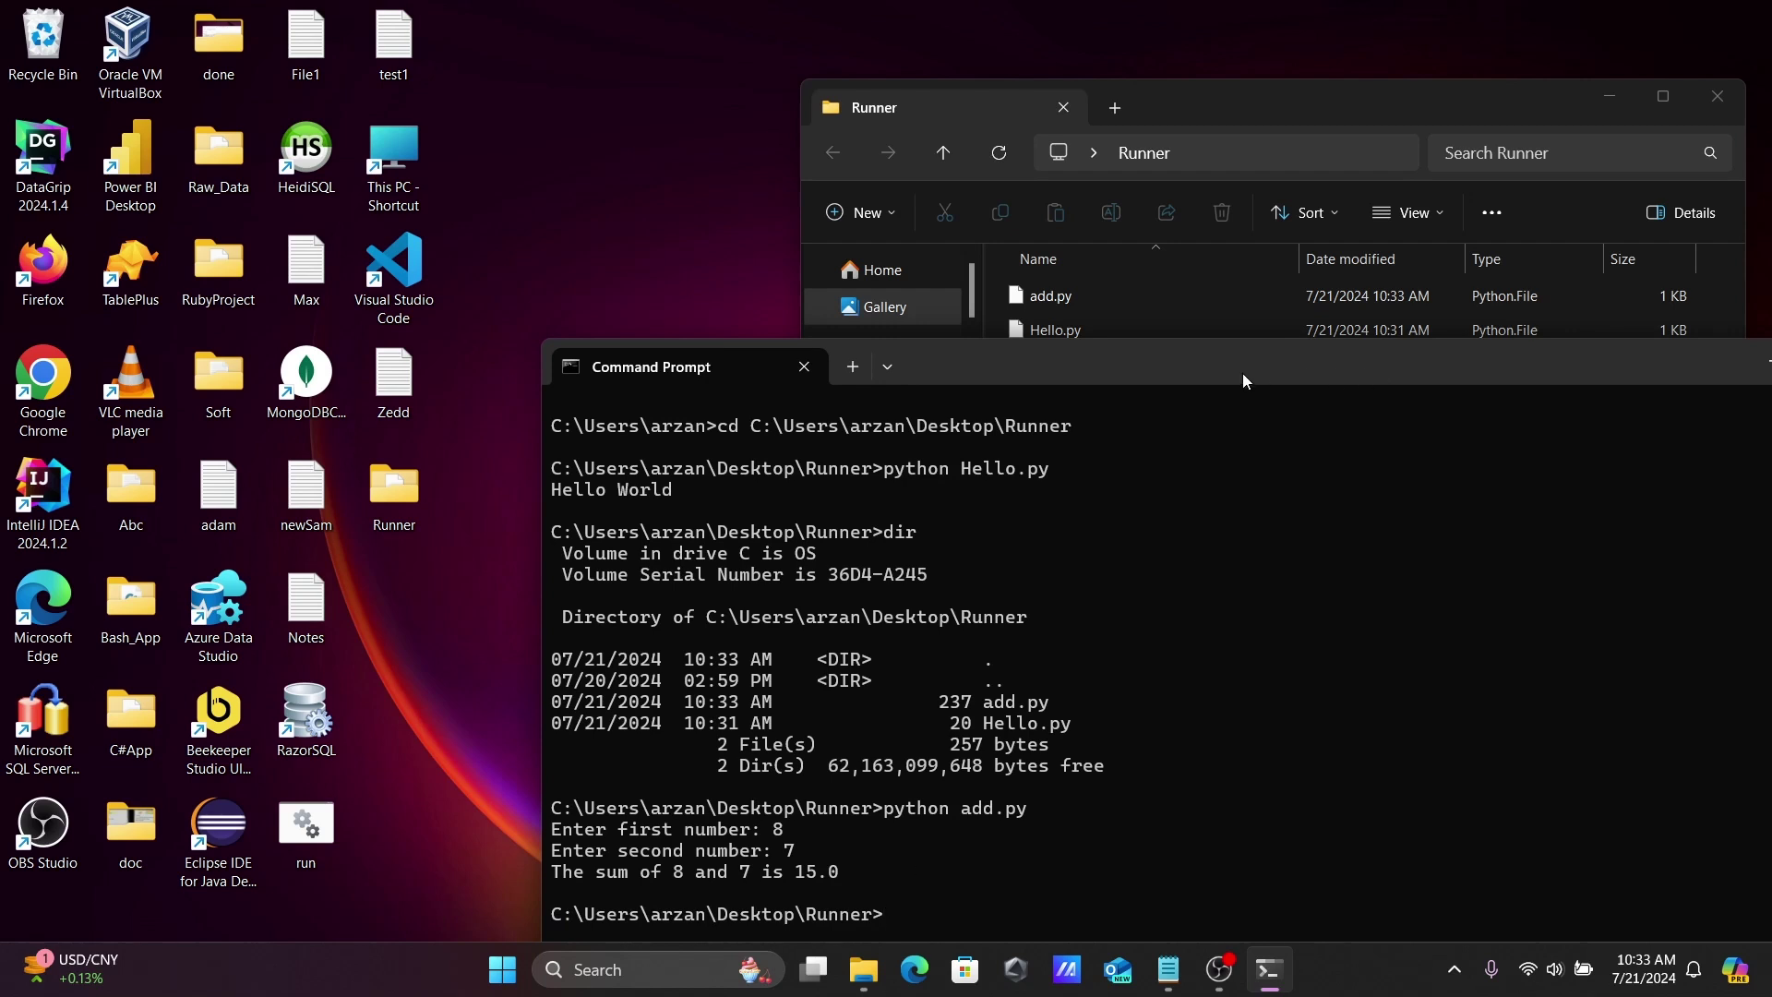
left_click_drag(1239, 361, 995, 302)
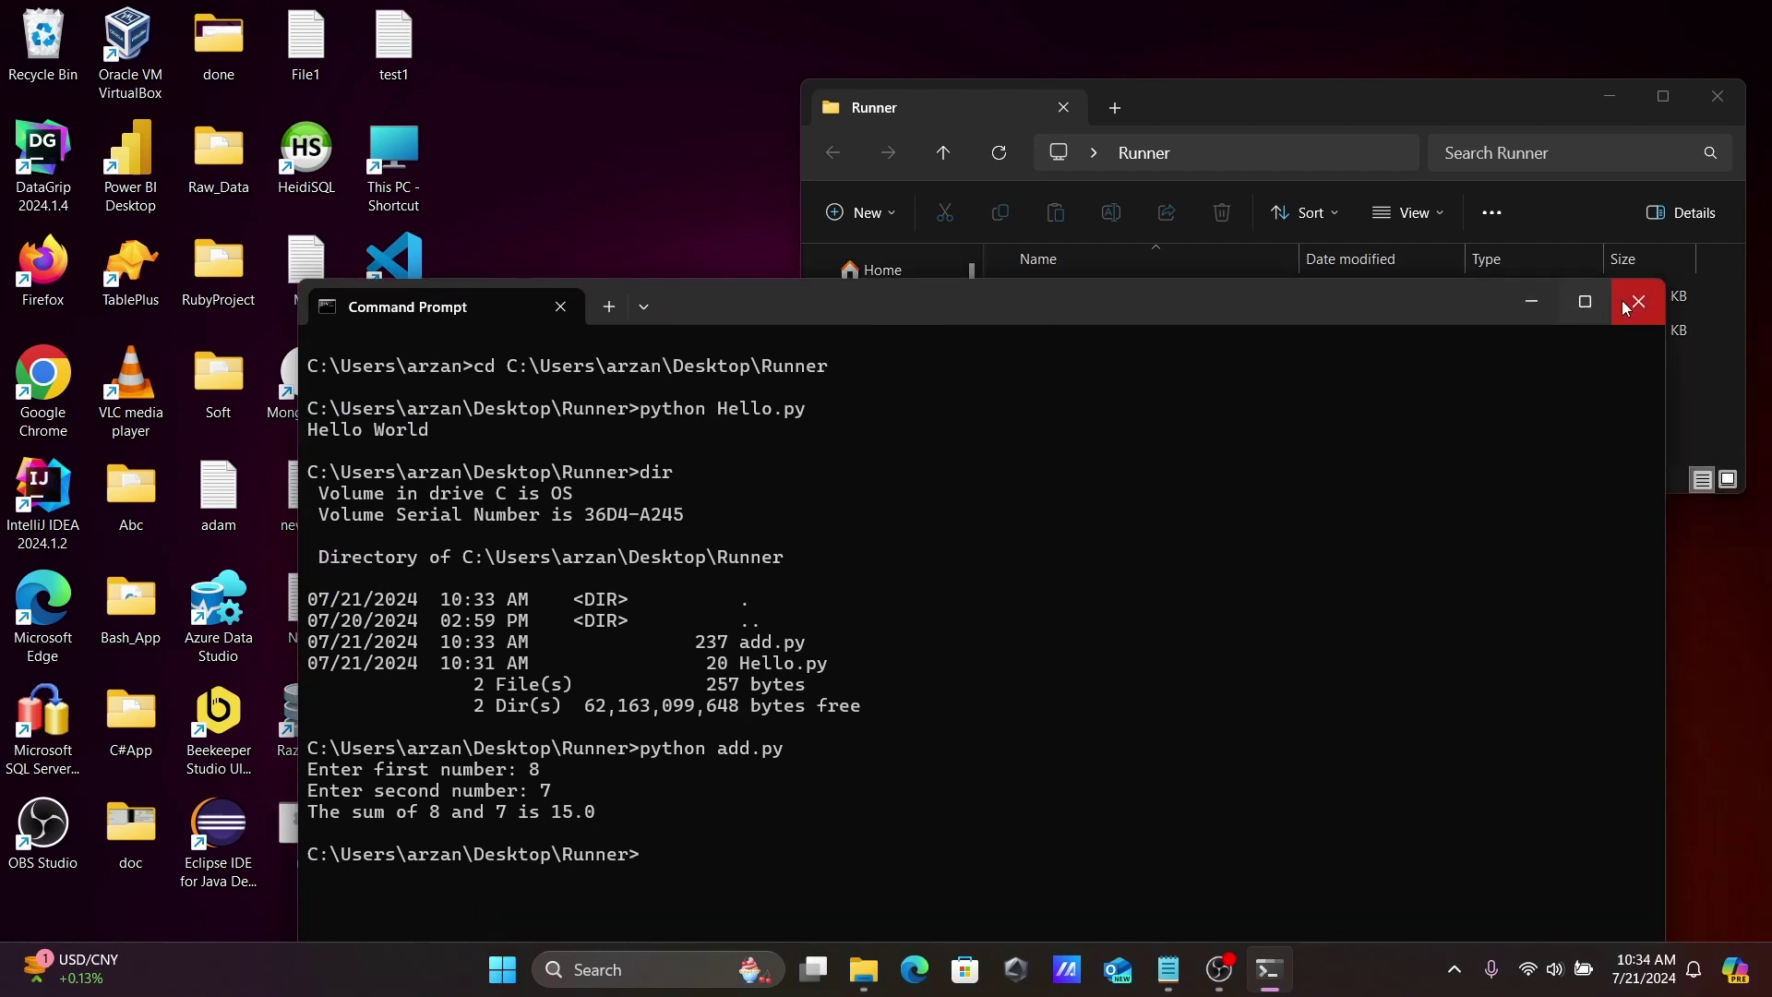
left_click(1637, 301)
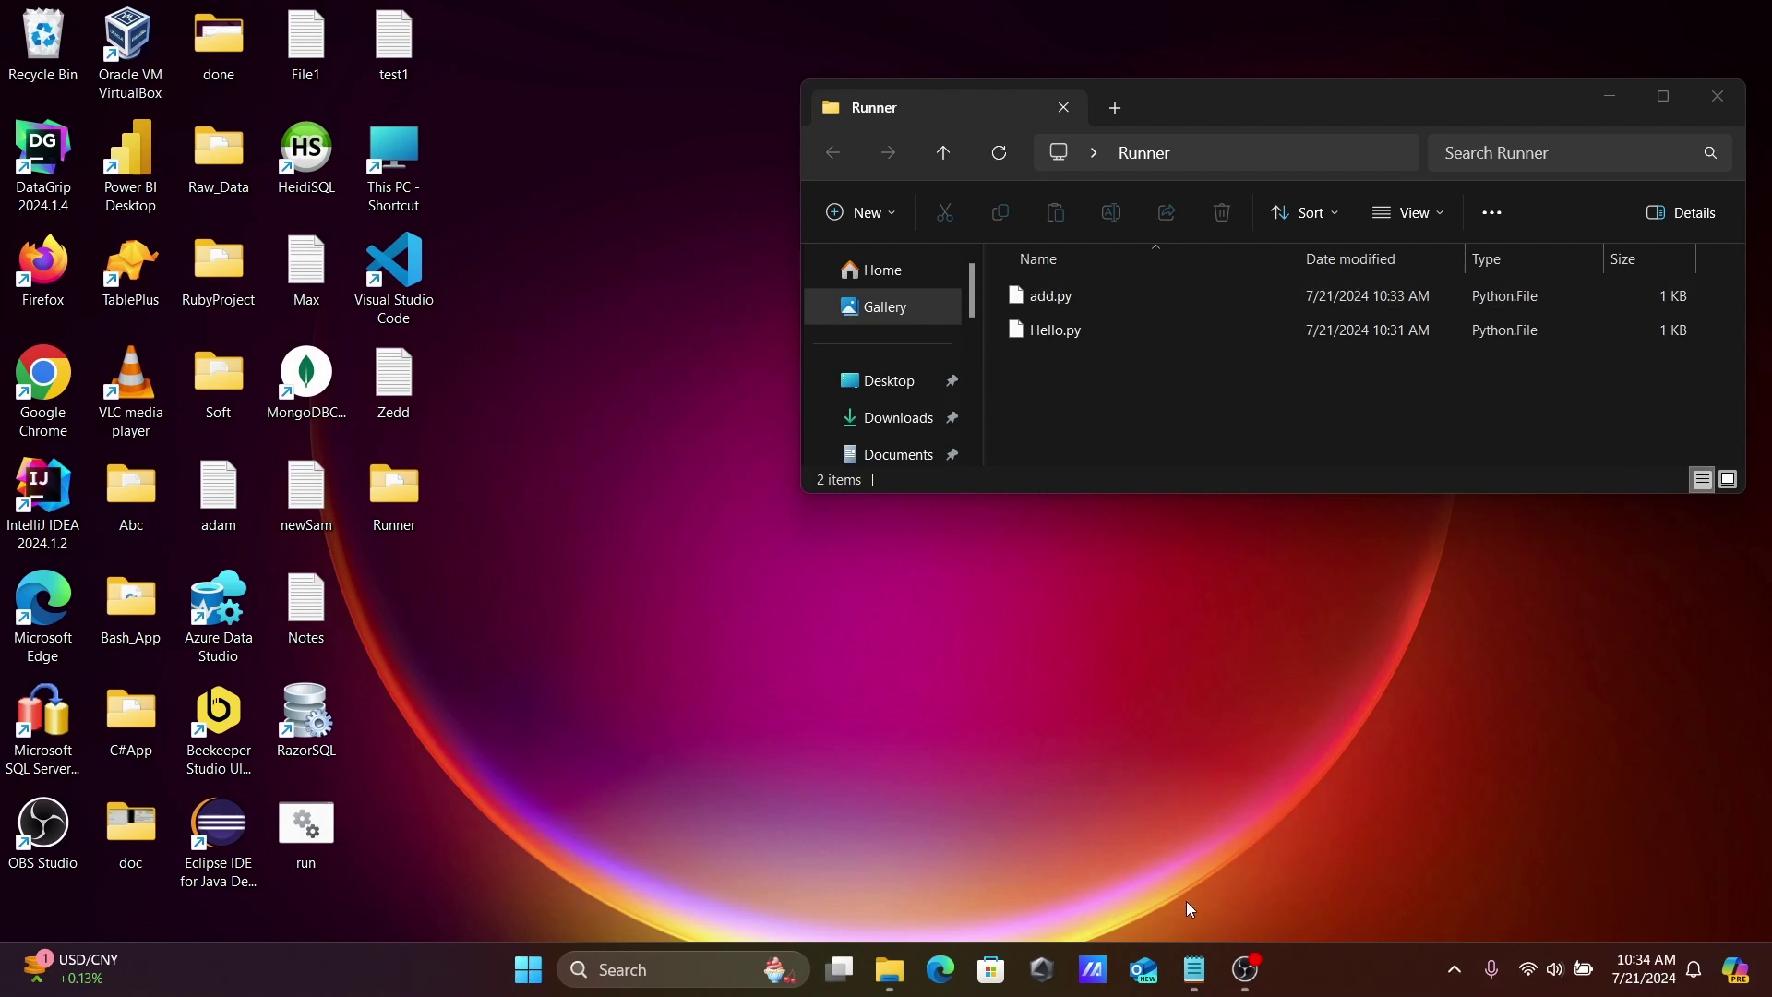
Step: Bring Zedd.txt back to the front and clear the selection on its number-adding code
left_click(1193, 967)
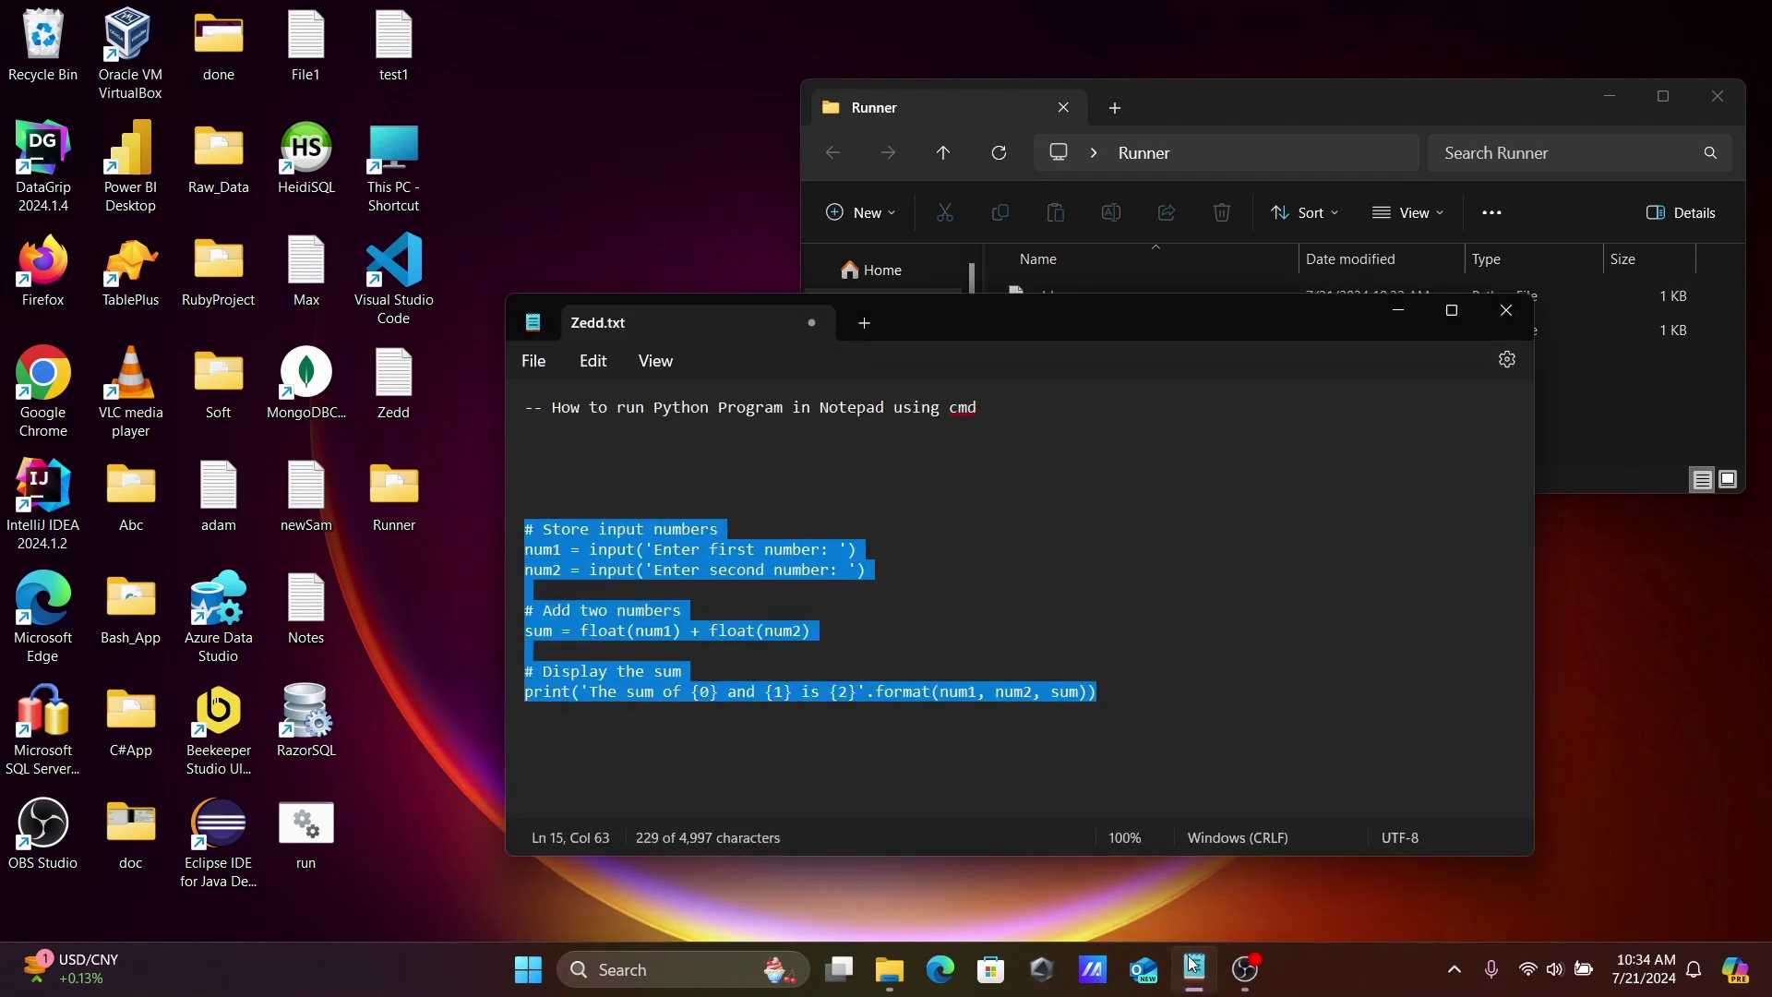
left_click(906, 488)
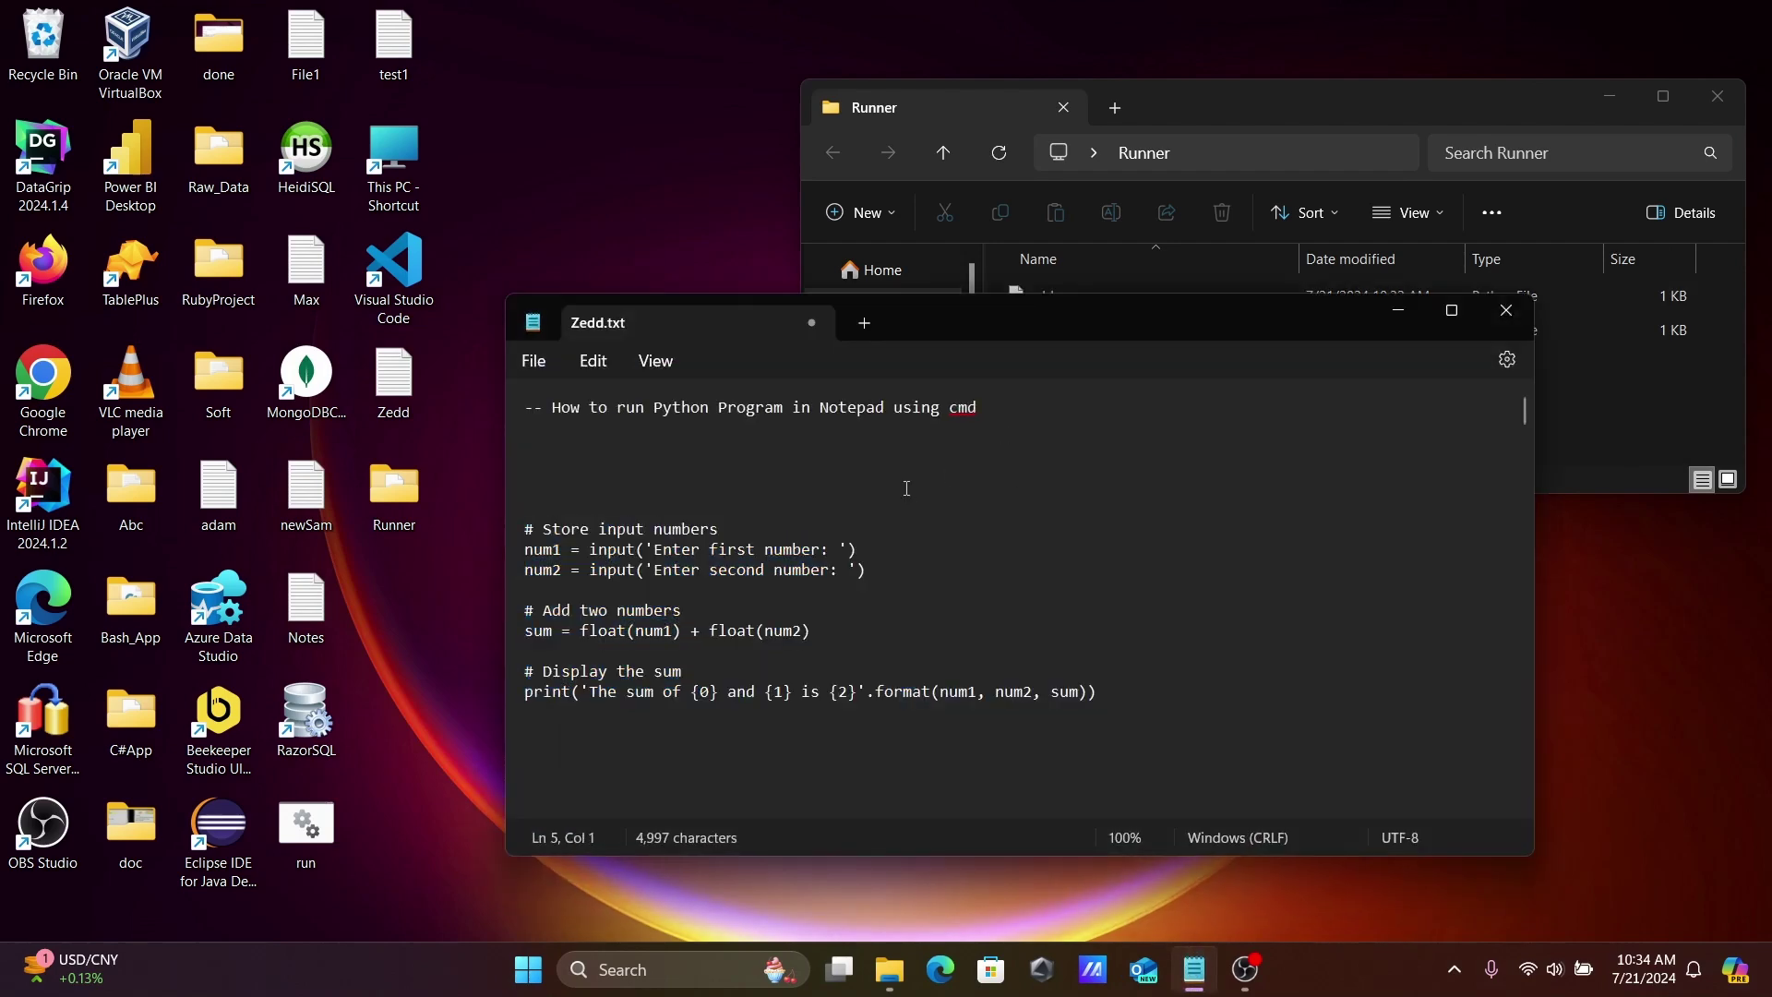